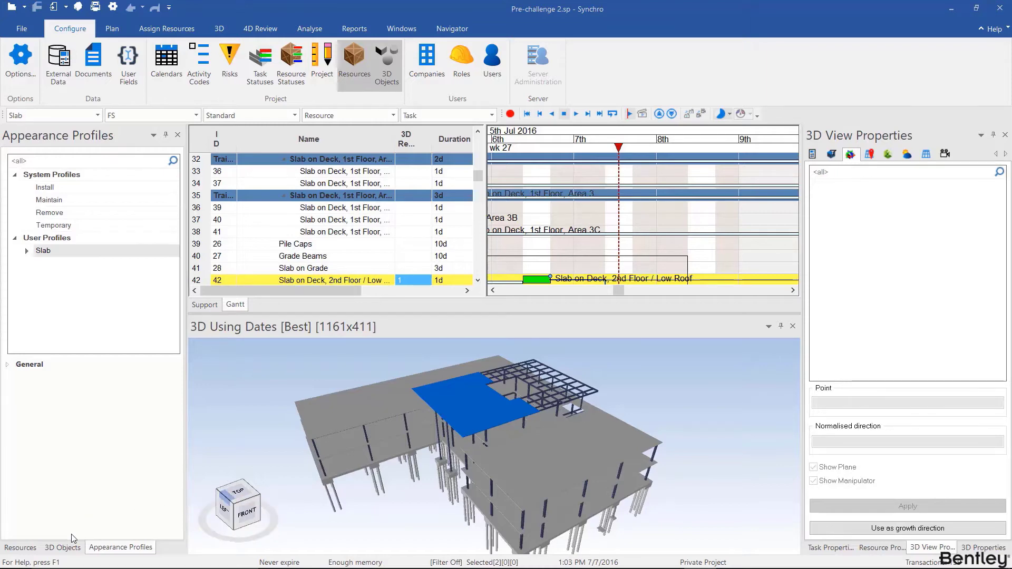
# - Collapse the 3D Objects tree, then hide Structure.dwfx except Structural Columns and Structural Framing
pyautogui.click(62, 548)
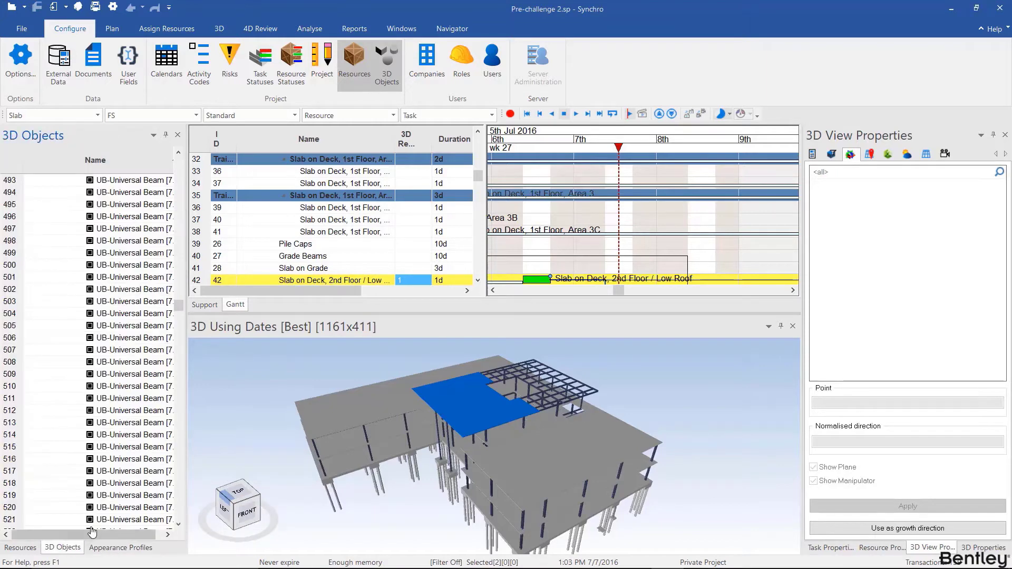
pyautogui.rightClick(62, 325)
pyautogui.moveTo(103, 284)
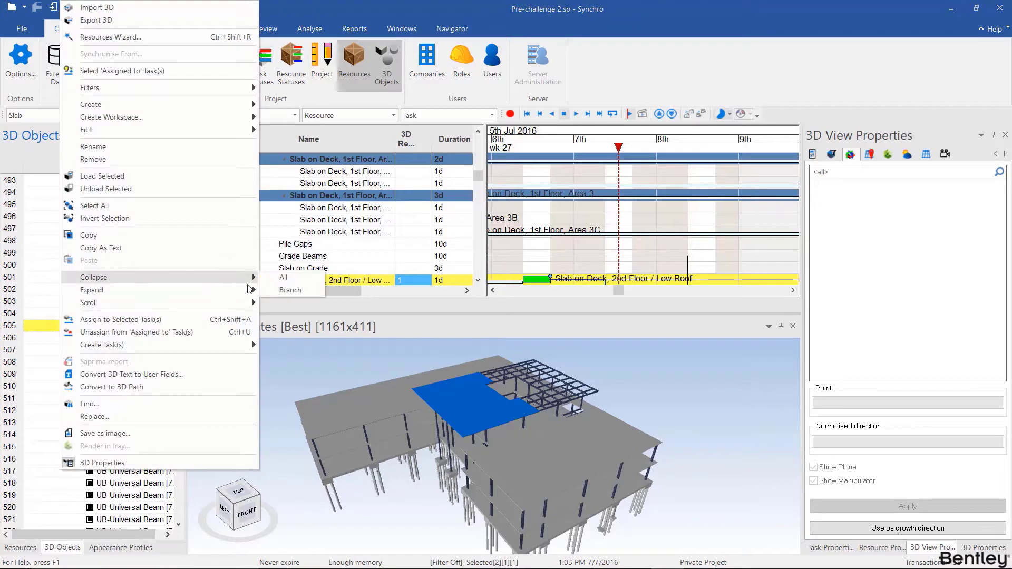
pyautogui.click(287, 290)
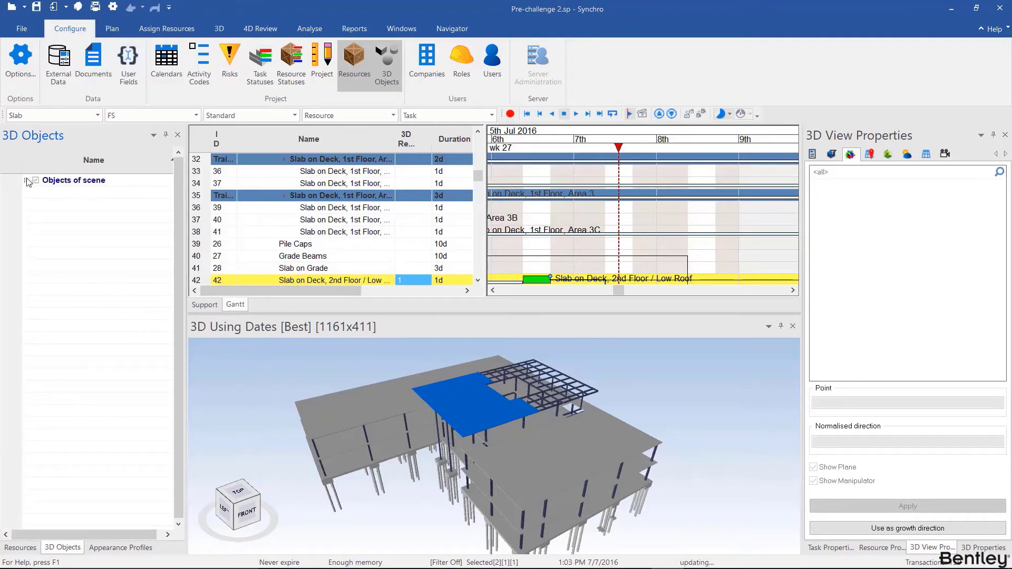
pyautogui.click(25, 180)
pyautogui.click(35, 229)
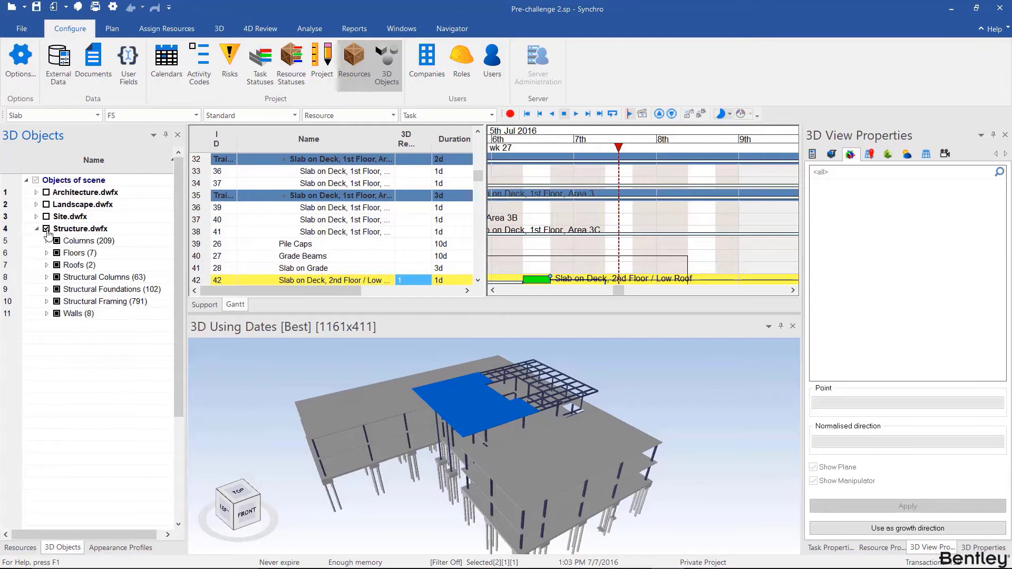
pyautogui.click(47, 229)
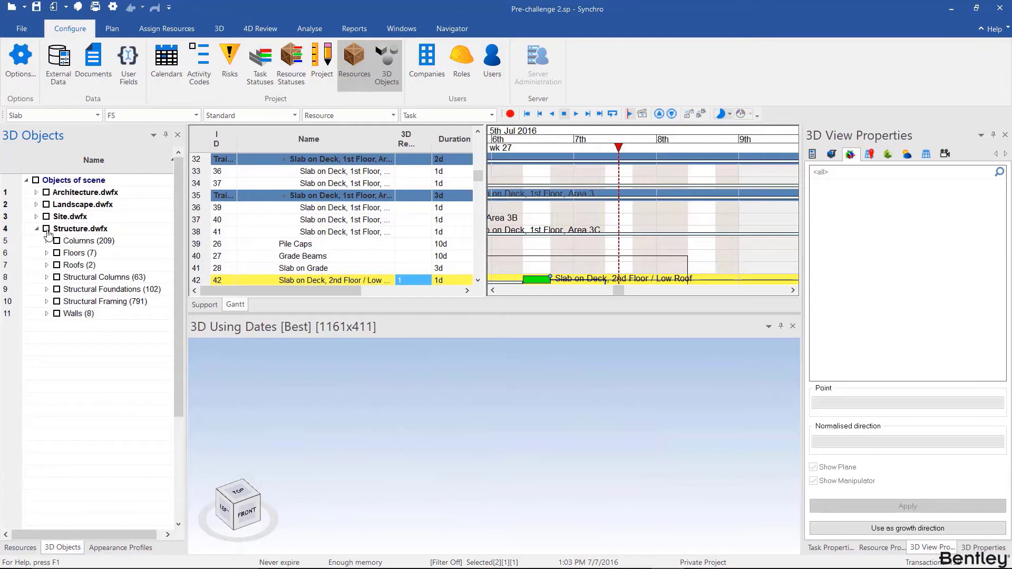
pyautogui.click(57, 278)
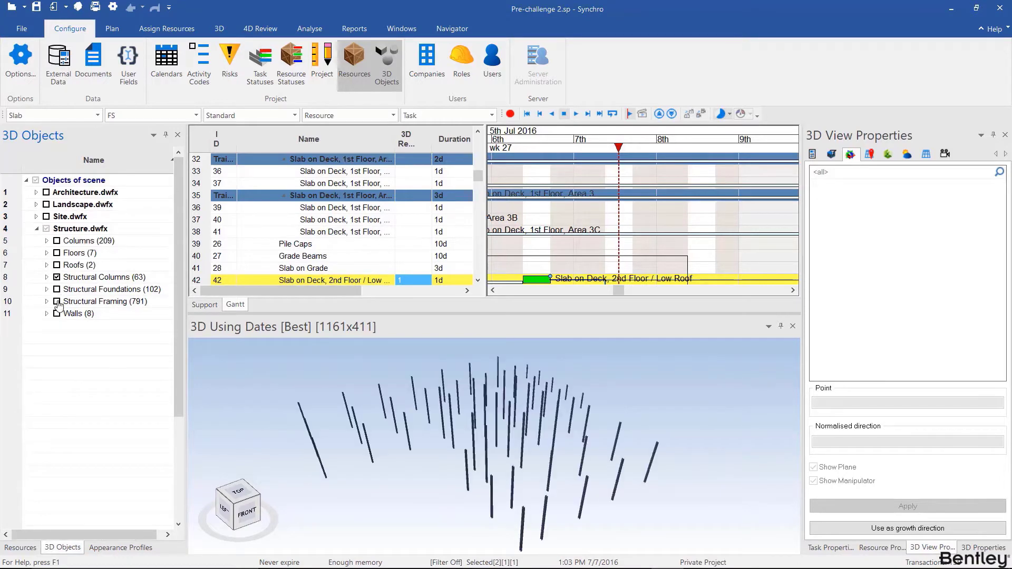
pyautogui.click(57, 302)
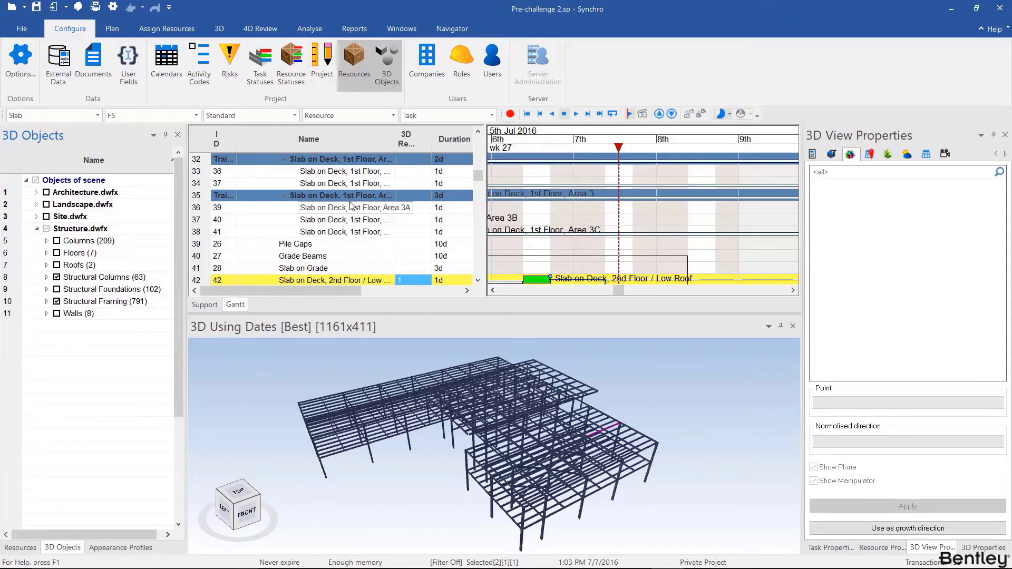
# - Open Task Properties for Structural Framing, Area 1 and pan the month-scale Gantt to the framing bars
pyautogui.scroll(-4, 351, 205)
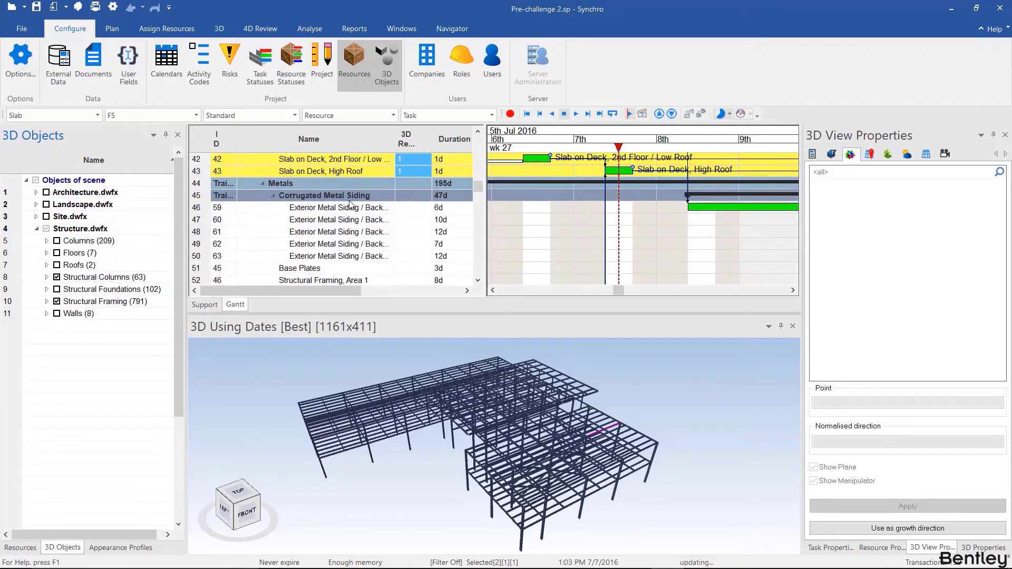
pyautogui.scroll(-2, 293, 207)
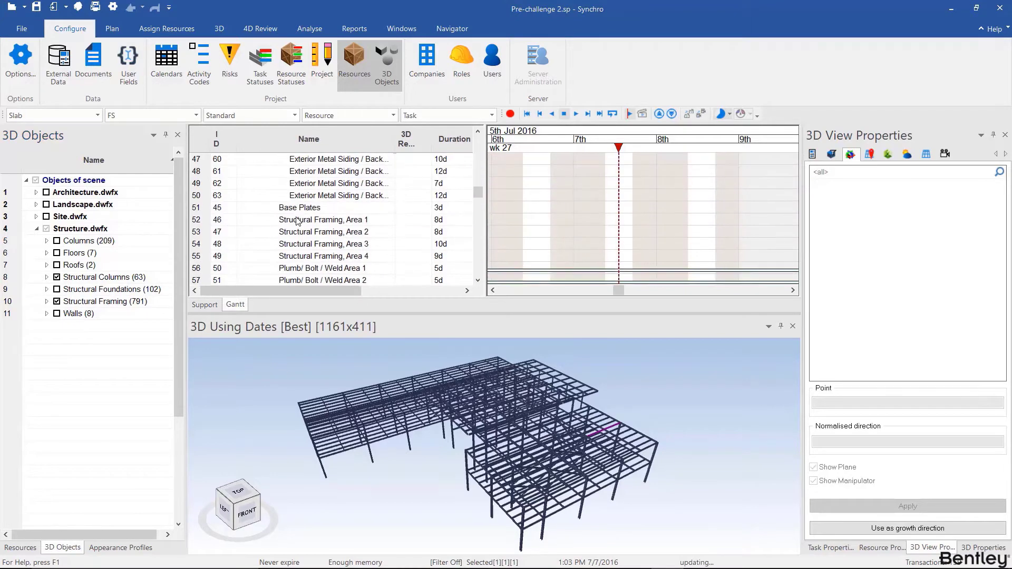
pyautogui.click(298, 223)
pyautogui.click(296, 227)
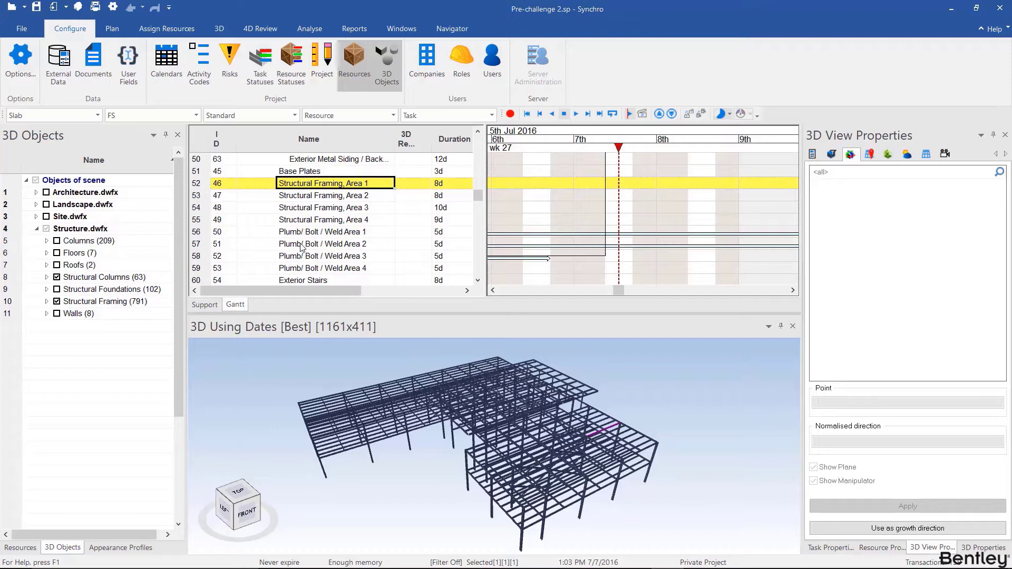
pyautogui.doubleClick(533, 186)
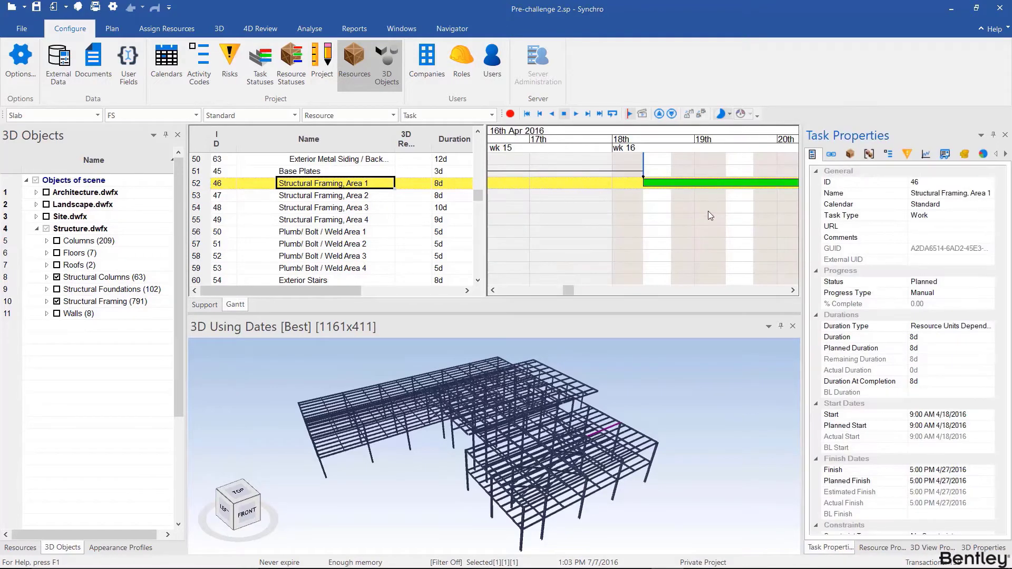
pyautogui.keyDown('ctrl'); pyautogui.scroll(-5, 707, 216); pyautogui.keyUp('ctrl')
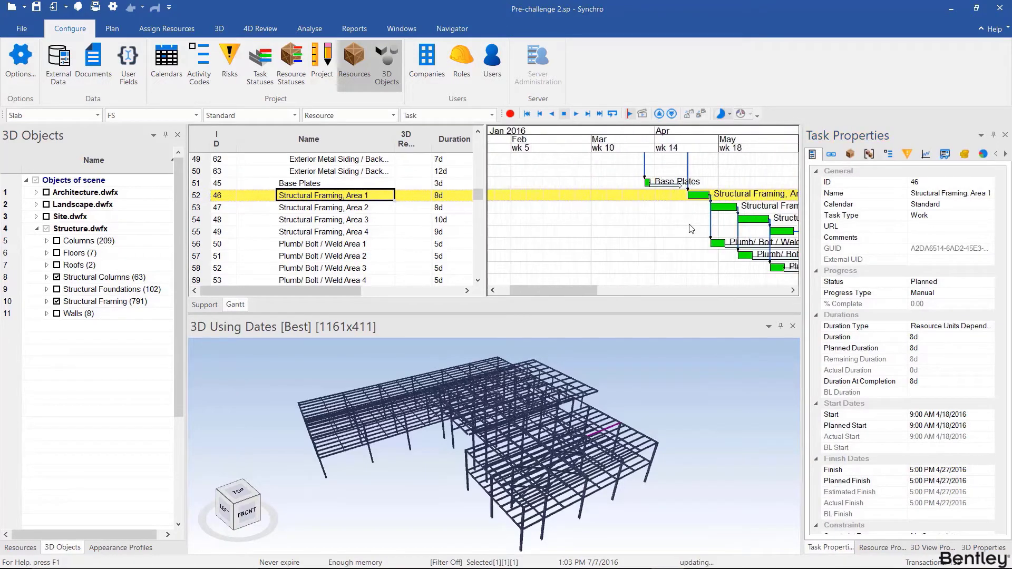
pyautogui.moveTo(581, 224); pyautogui.dragTo(553, 200)
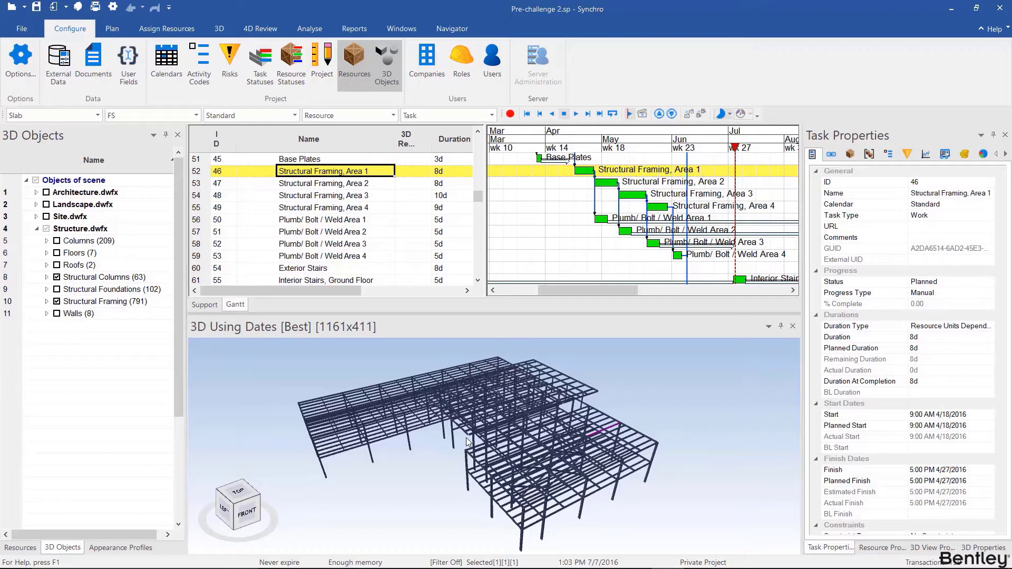
# - Select a steel column and view its User Fields, confirming Task Location is Area 1
pyautogui.click(411, 450)
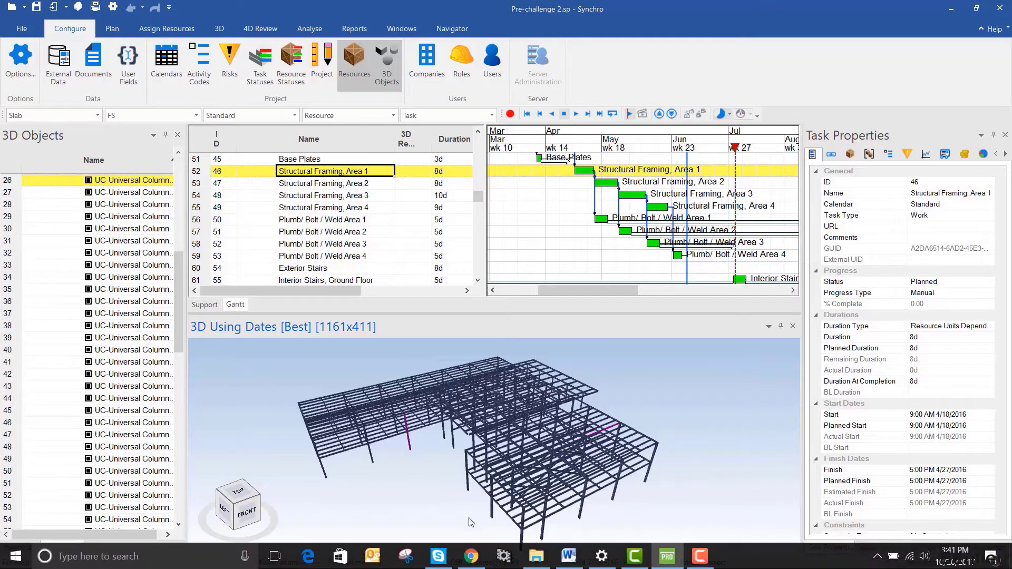
pyautogui.click(421, 457)
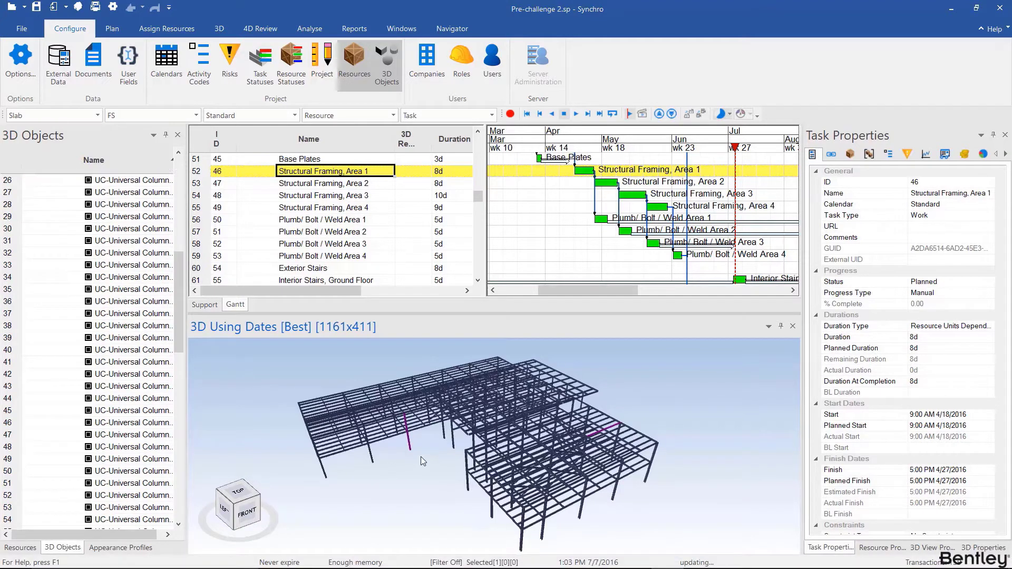
pyautogui.click(410, 444)
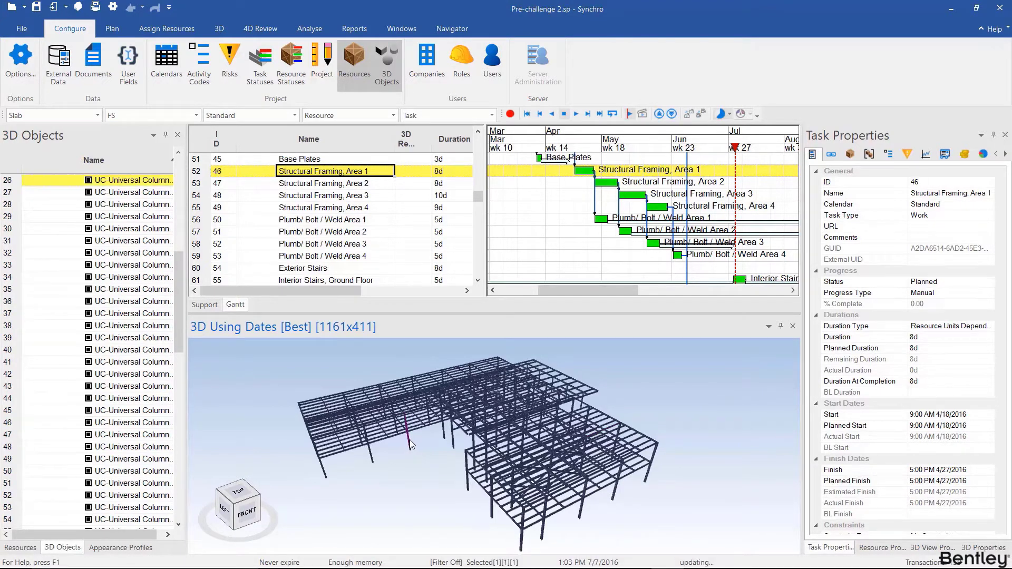
pyautogui.click(877, 549)
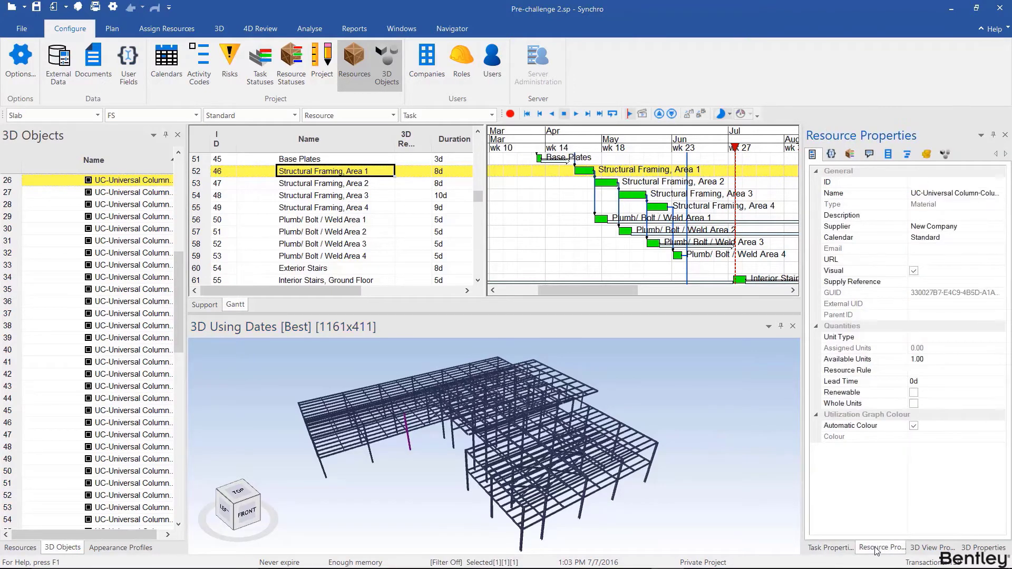
pyautogui.click(832, 155)
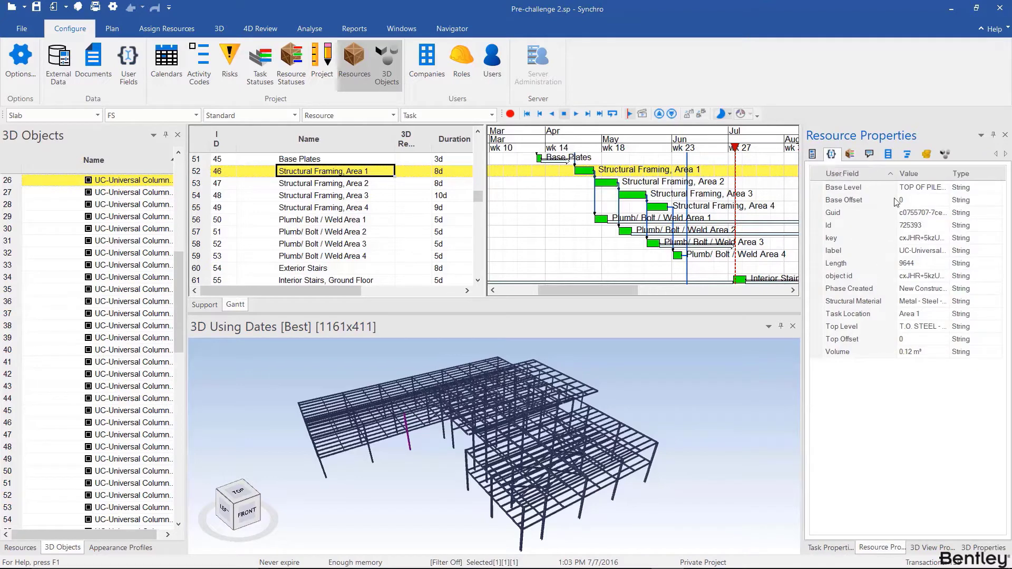
pyautogui.click(911, 315)
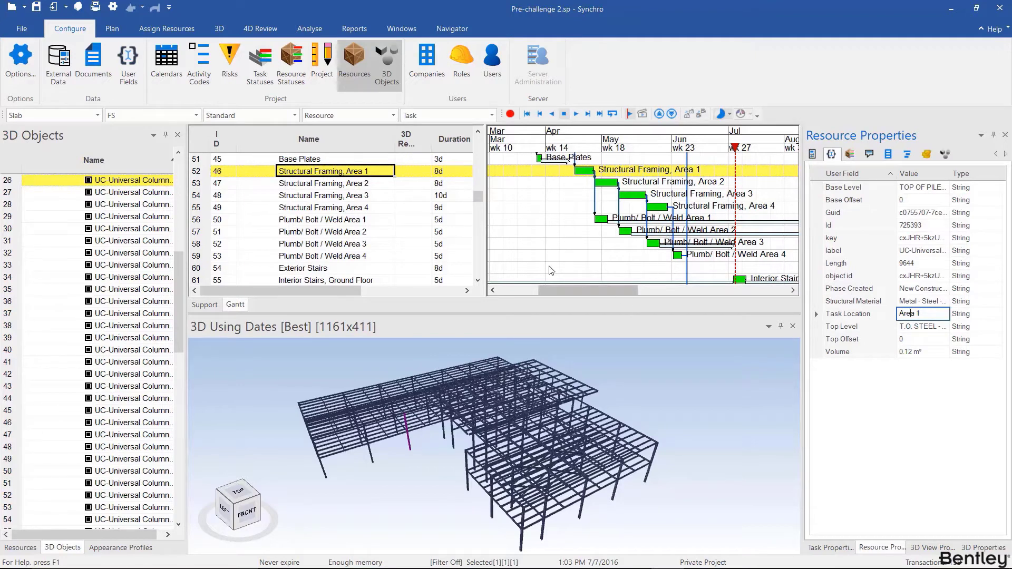
# - Select the Structural Framing Area 1–4 tasks and window-select all steel framing in the 3D view
pyautogui.keyDown('shift'); pyautogui.click(344, 209); pyautogui.keyUp('shift')
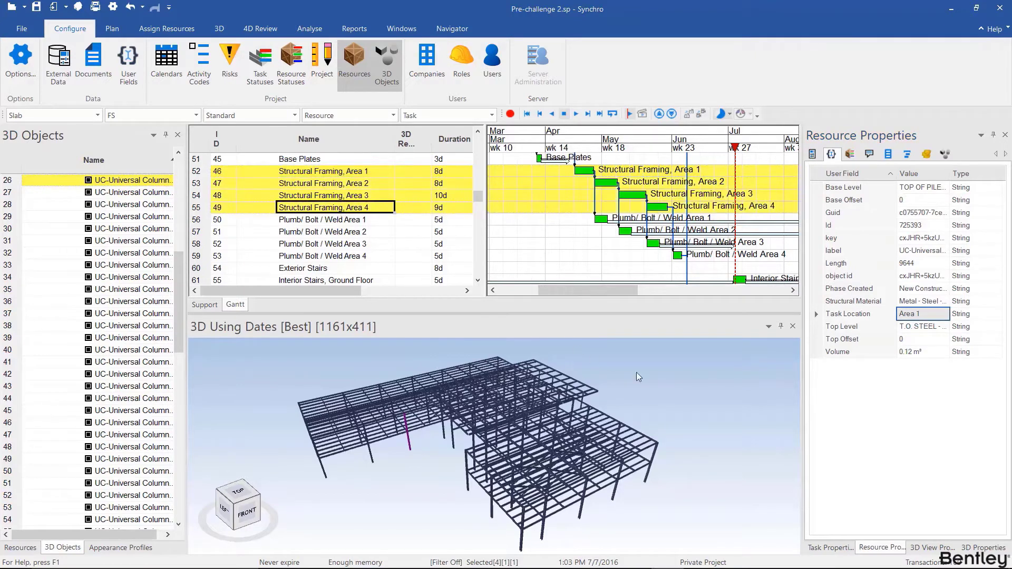
pyautogui.moveTo(728, 352); pyautogui.dragTo(298, 533)
pyautogui.scroll(-2, 453, 491)
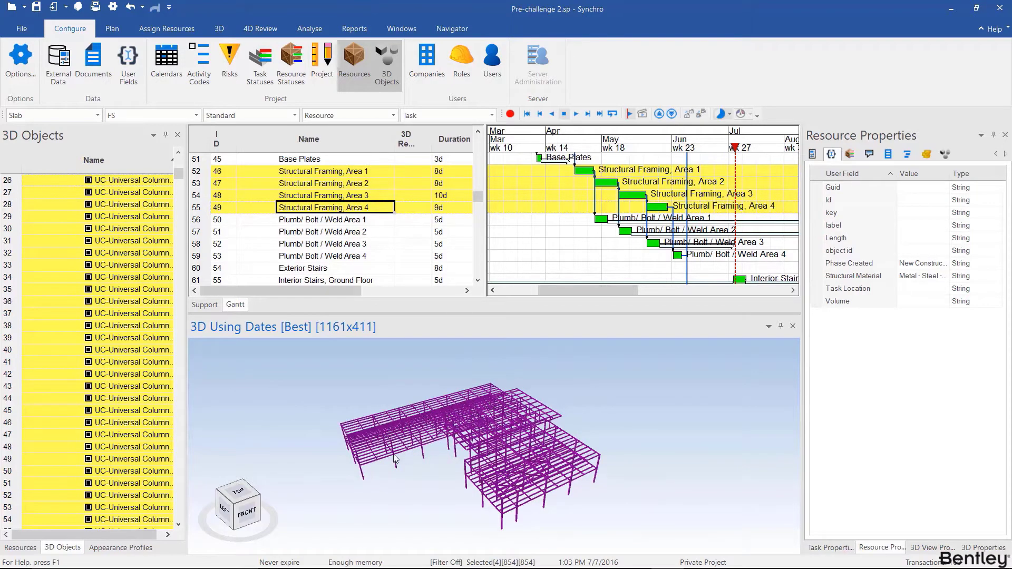
pyautogui.scroll(6, 343, 237)
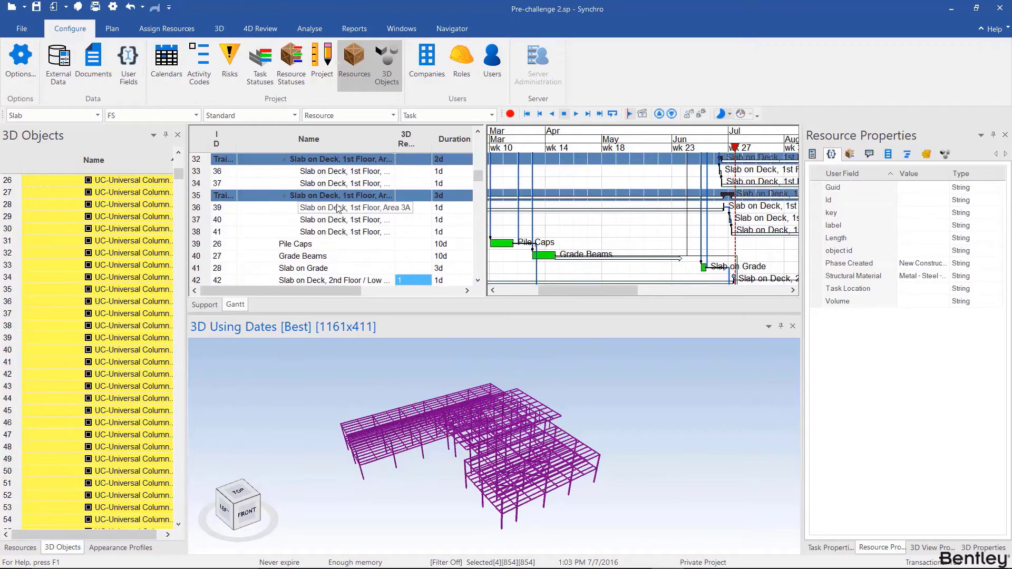
pyautogui.scroll(-4, 347, 212)
pyautogui.scroll(-2, 346, 213)
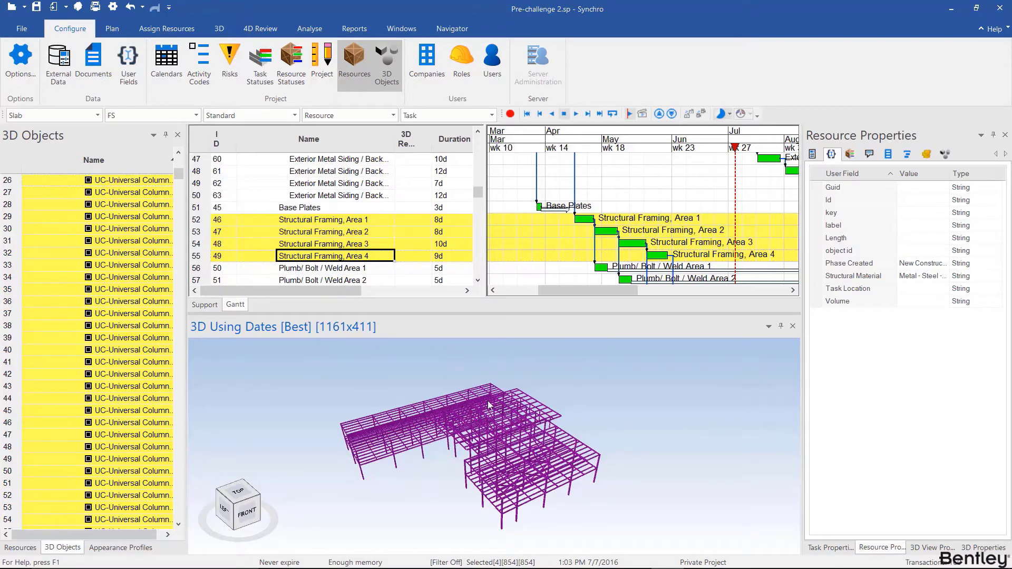
# - In Auto Matching, create rule 'UF: Task Location to Activity Name' using only selected resources and tasks, Many-to-Many
pyautogui.click(159, 29)
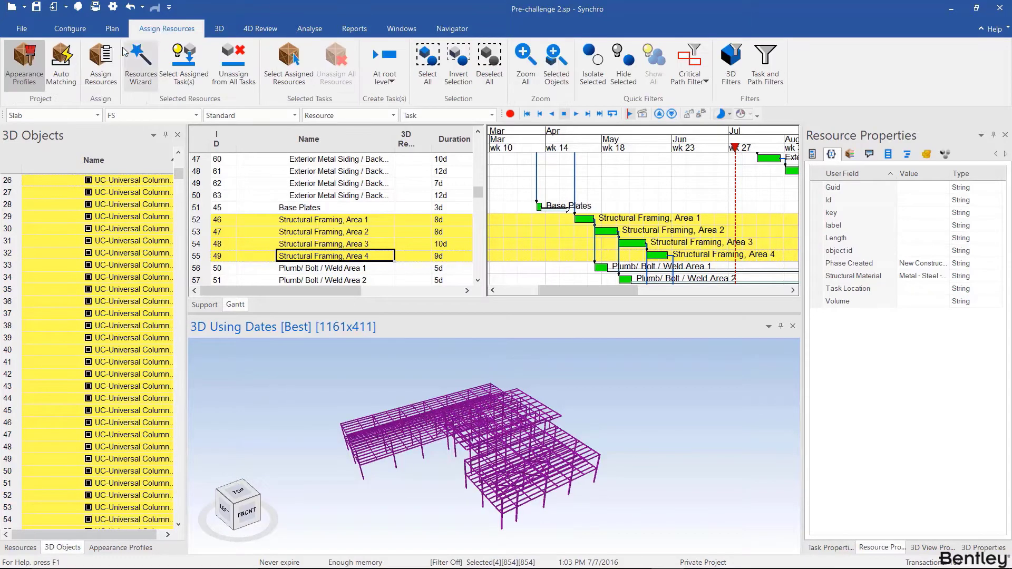
pyautogui.click(61, 68)
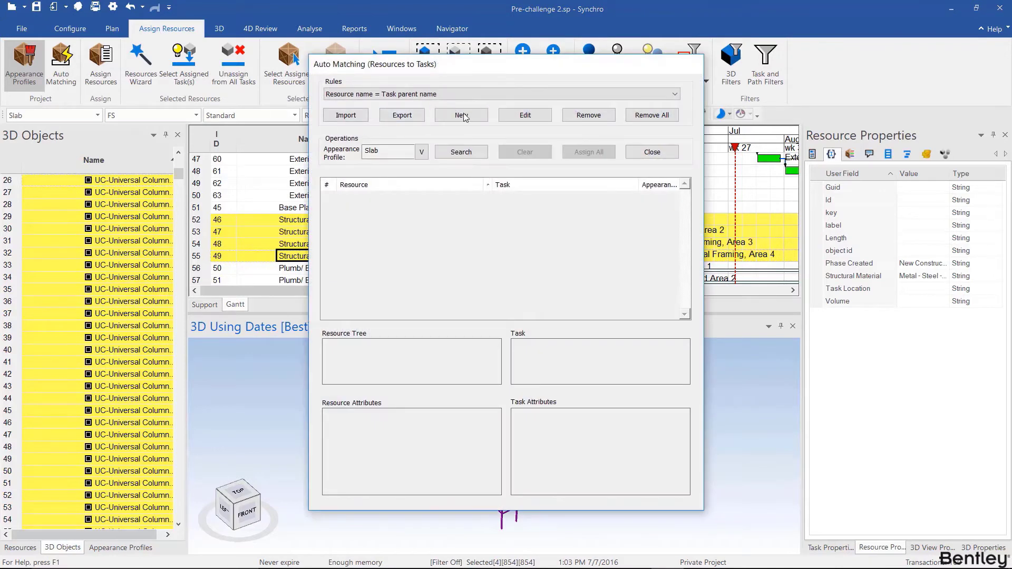
pyautogui.click(483, 95)
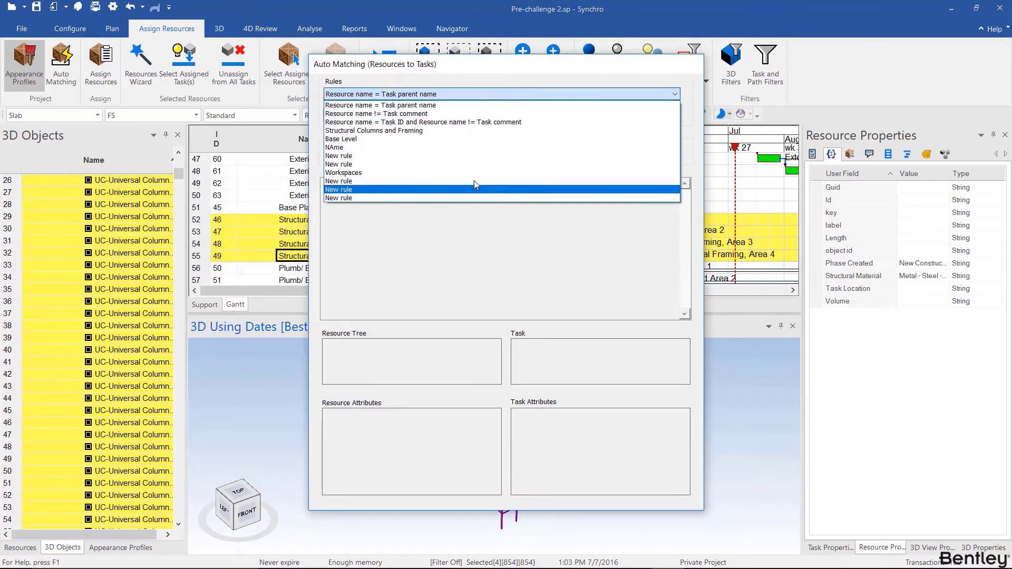
pyautogui.click(464, 96)
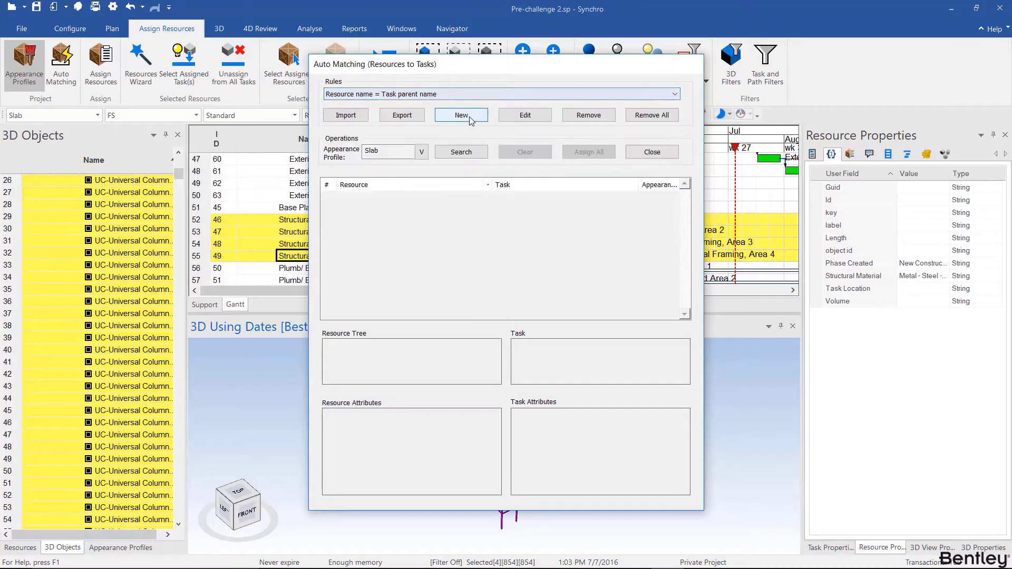
pyautogui.click(469, 116)
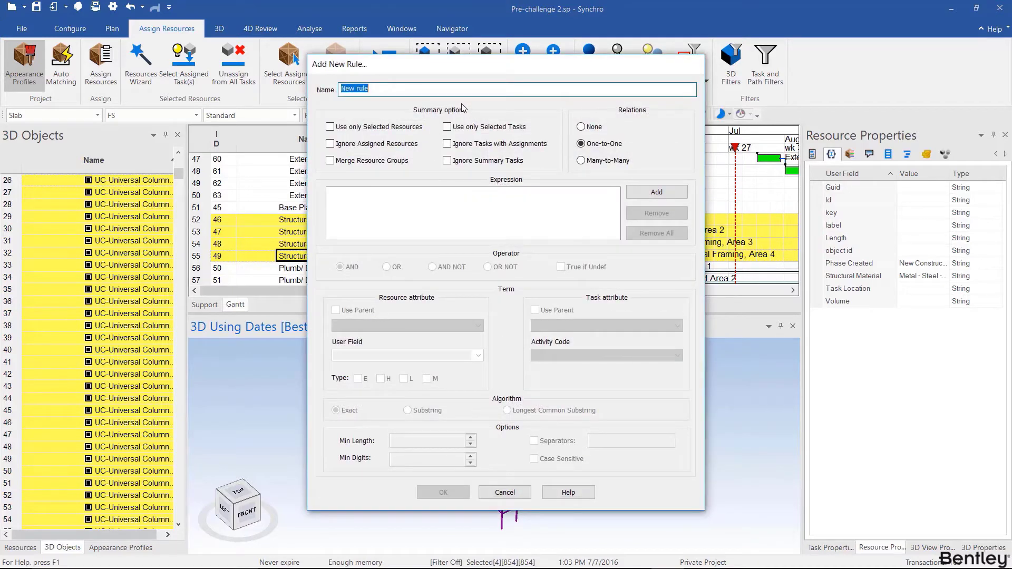
pyautogui.write('U')
pyautogui.click(376, 129)
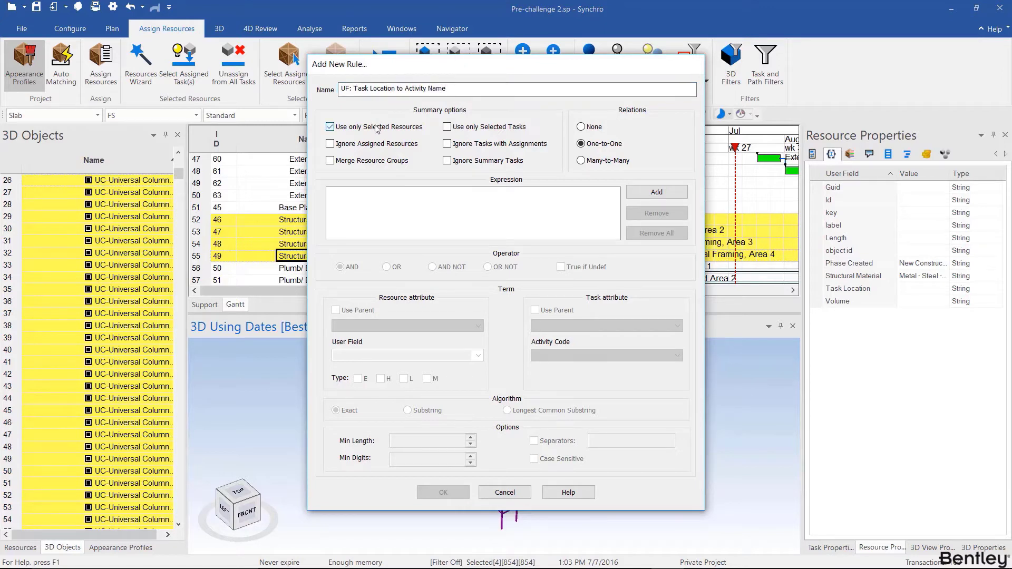
pyautogui.click(487, 129)
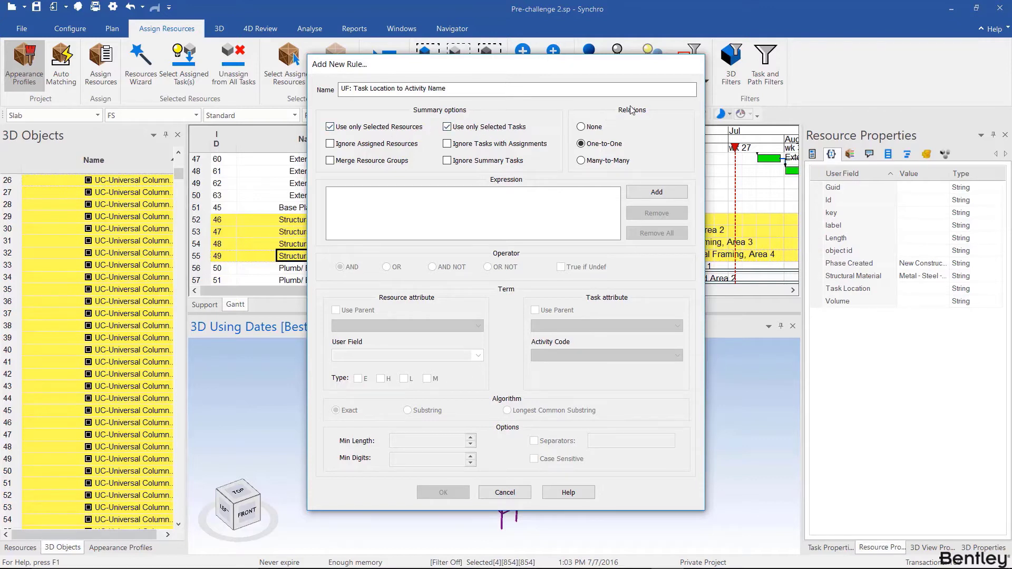
pyautogui.click(588, 161)
# - Add a term substring-matching the resource user field Task Location to the task name, and save the rule
pyautogui.click(644, 194)
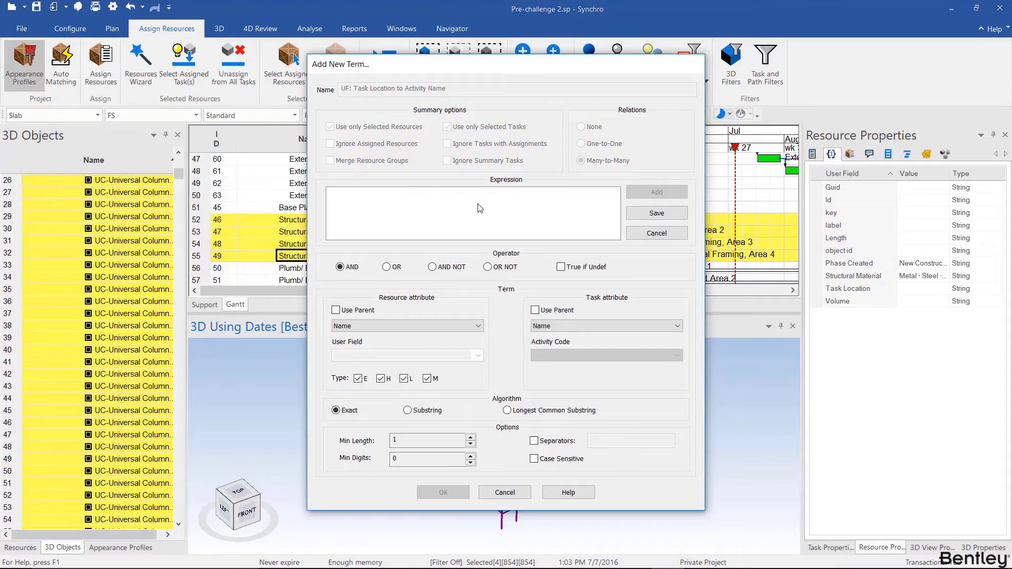
pyautogui.click(419, 326)
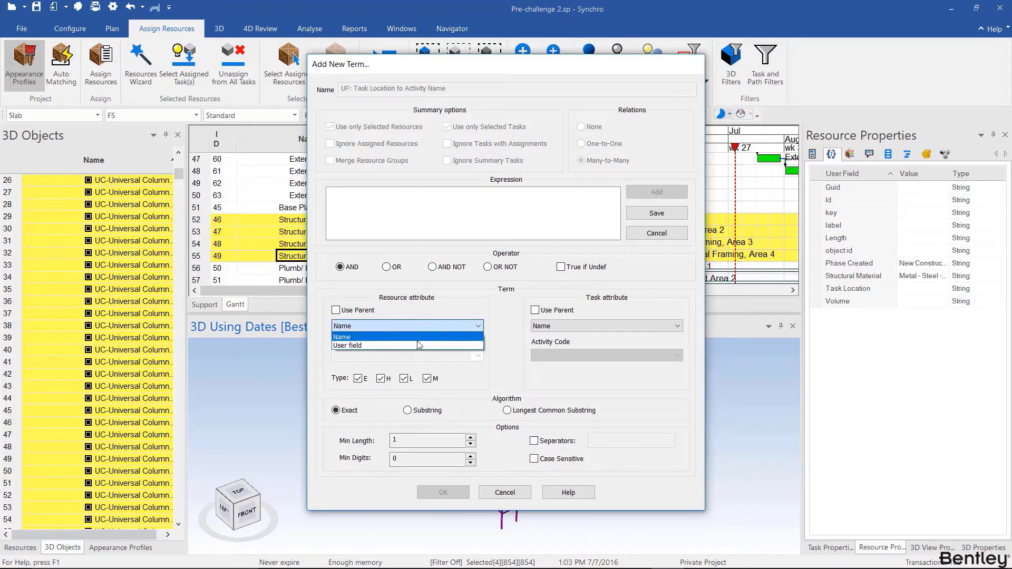
pyautogui.click(420, 346)
pyautogui.click(477, 356)
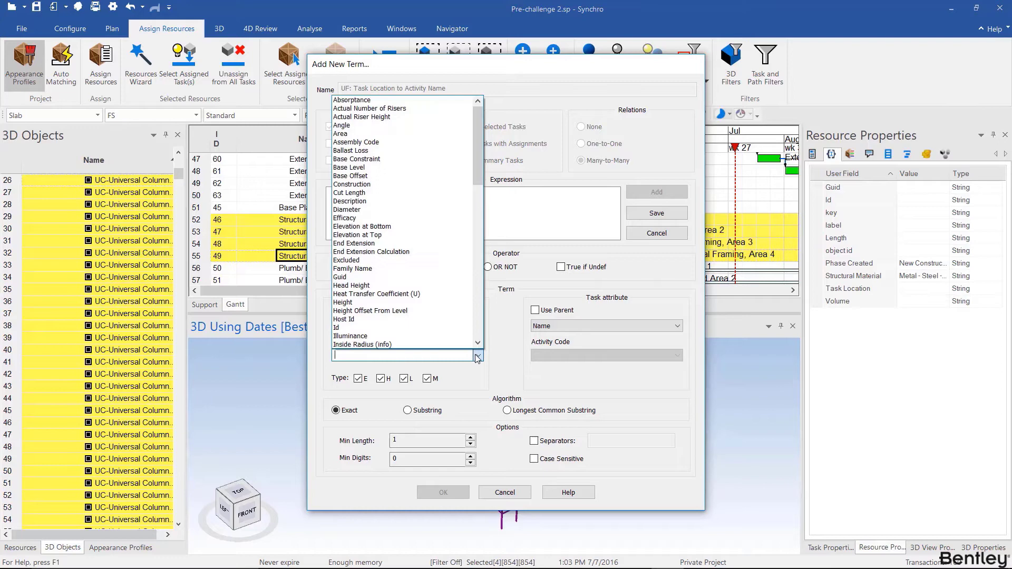
pyautogui.write('task')
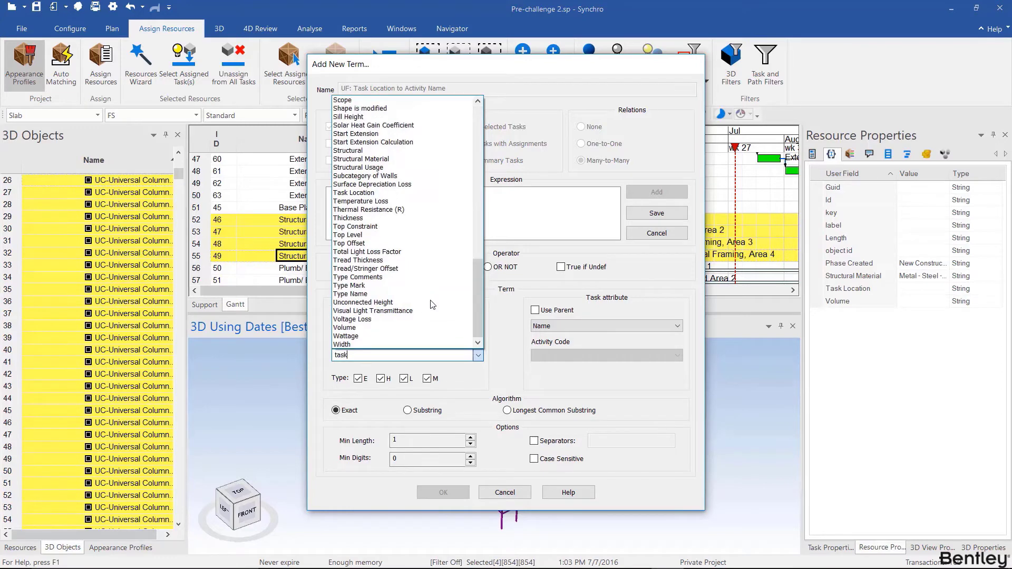
pyautogui.click(375, 195)
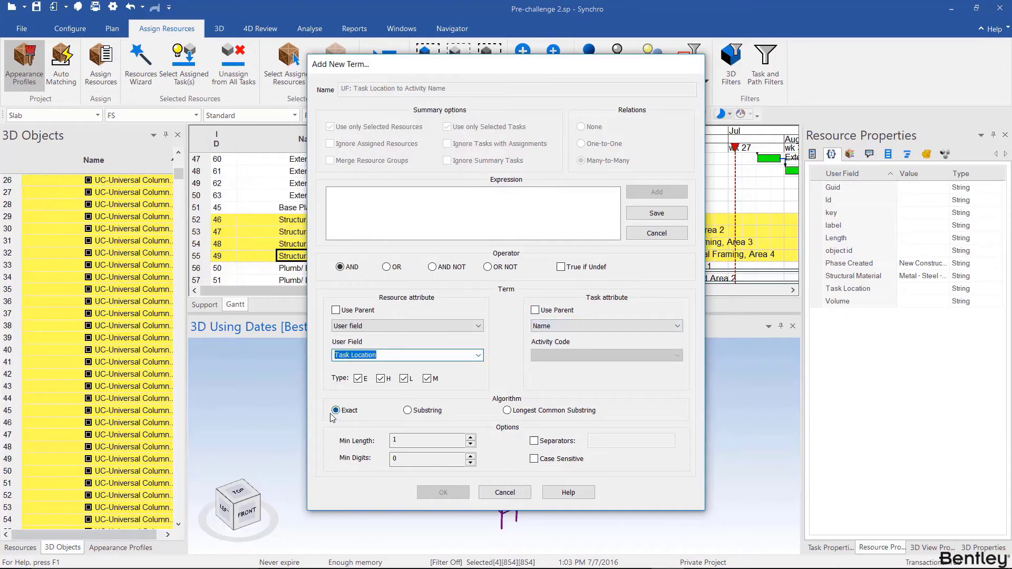
pyautogui.click(409, 411)
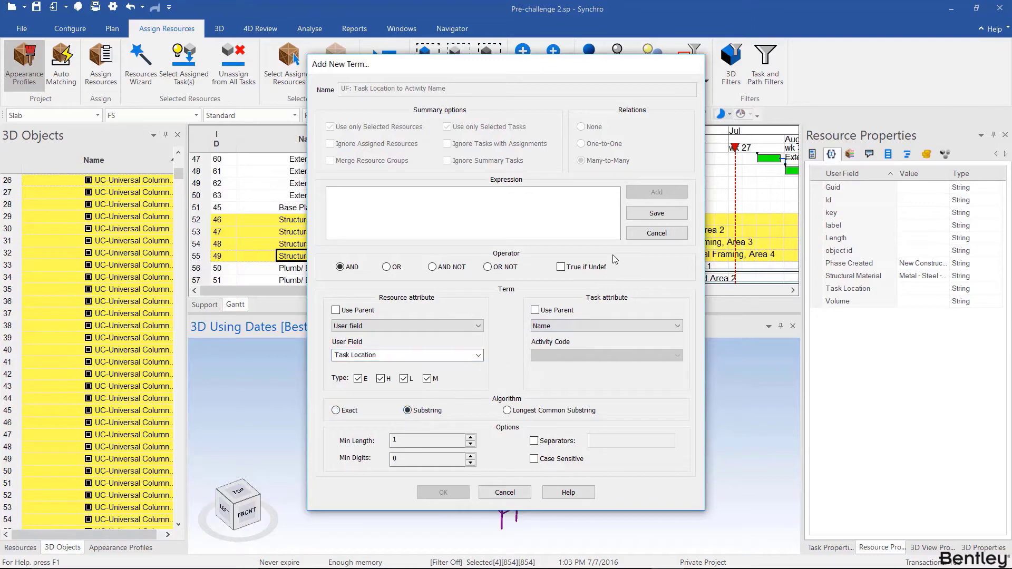
pyautogui.click(637, 214)
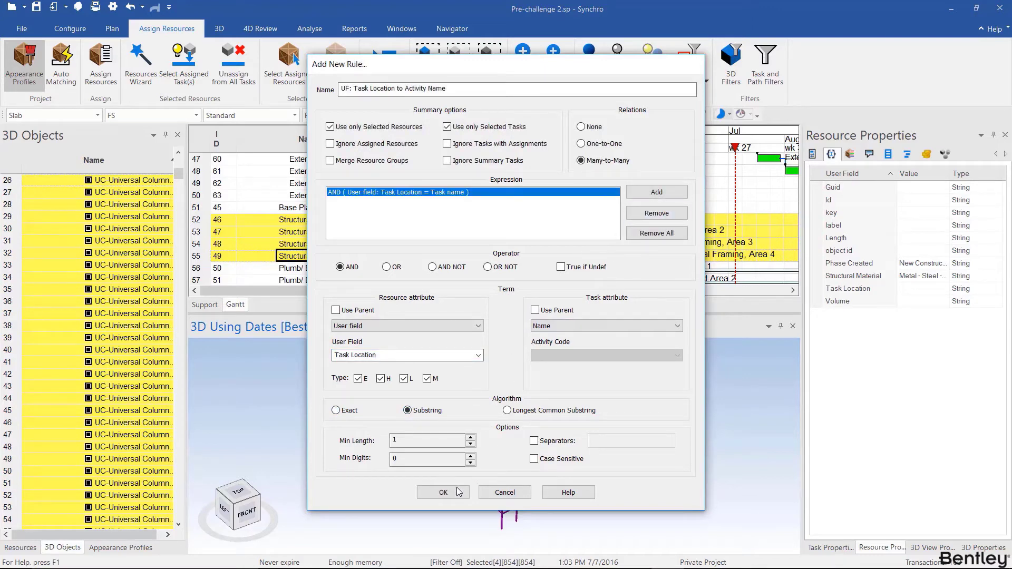
pyautogui.click(443, 492)
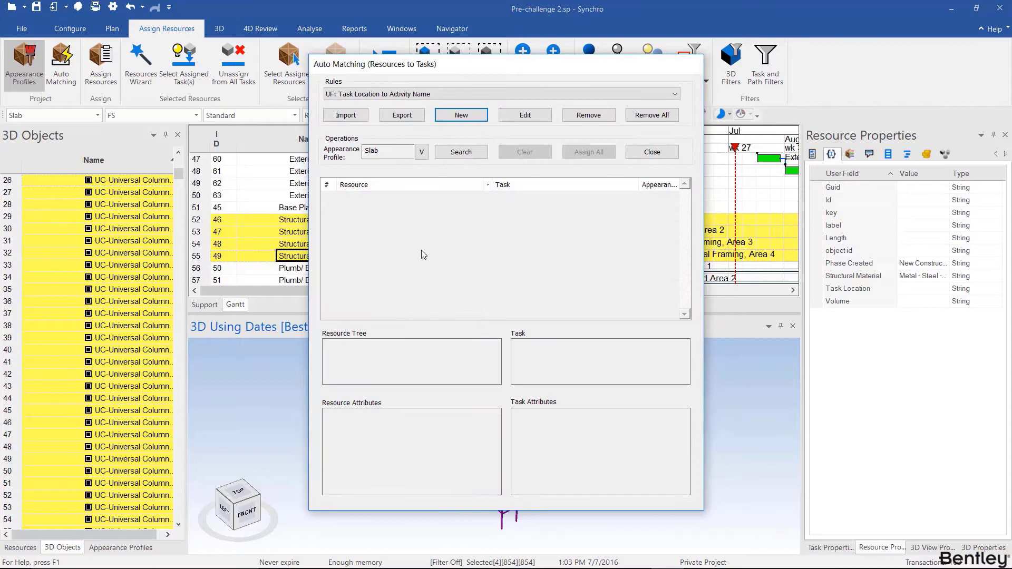
# - Search for matches with the Install appearance profile, review the results, and assign them all
pyautogui.click(422, 151)
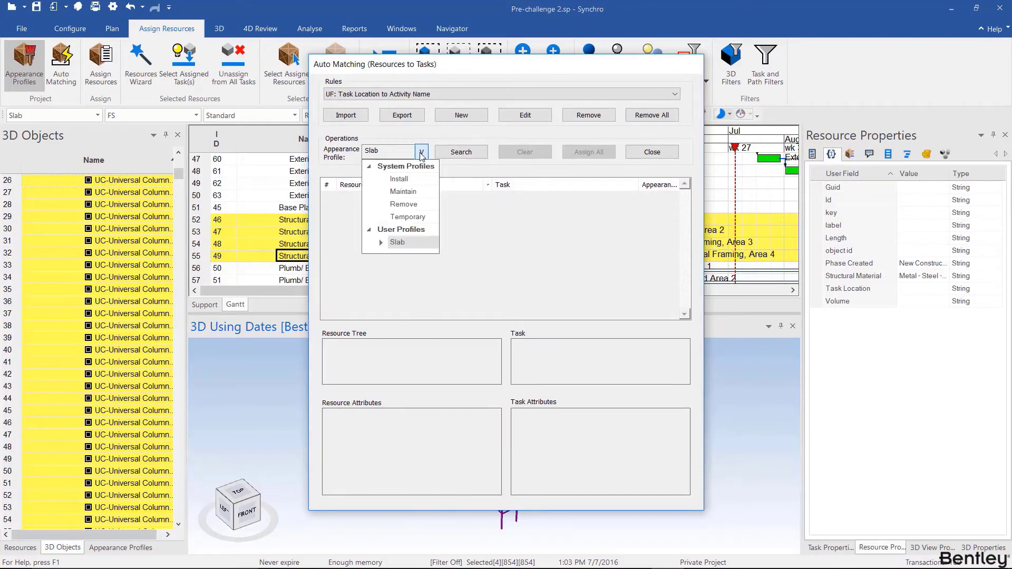
pyautogui.click(413, 181)
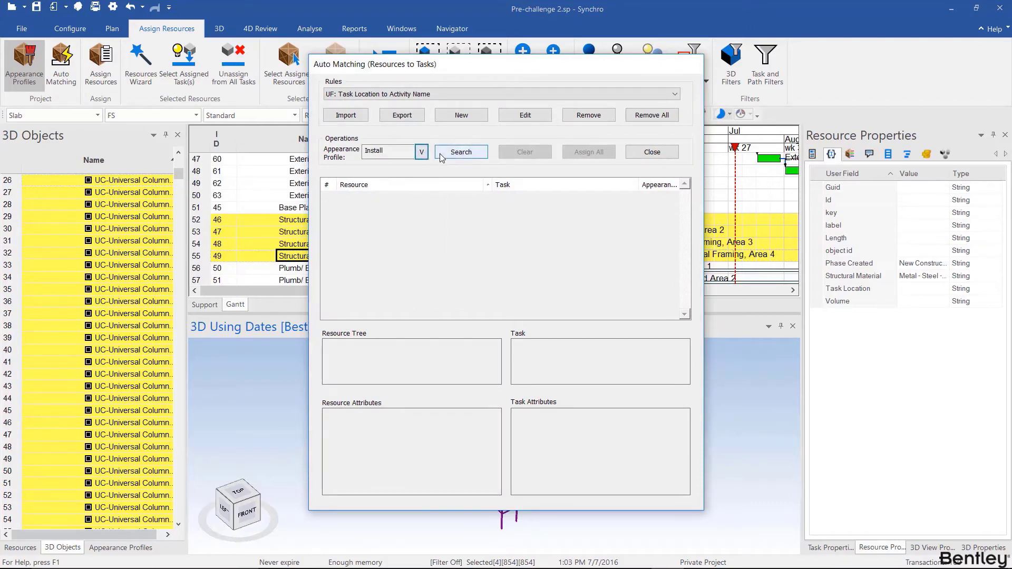
pyautogui.click(440, 154)
pyautogui.moveTo(686, 197)
pyautogui.mouseDown()
pyautogui.moveTo(684, 298)
pyautogui.moveTo(677, 195)
pyautogui.mouseUp()
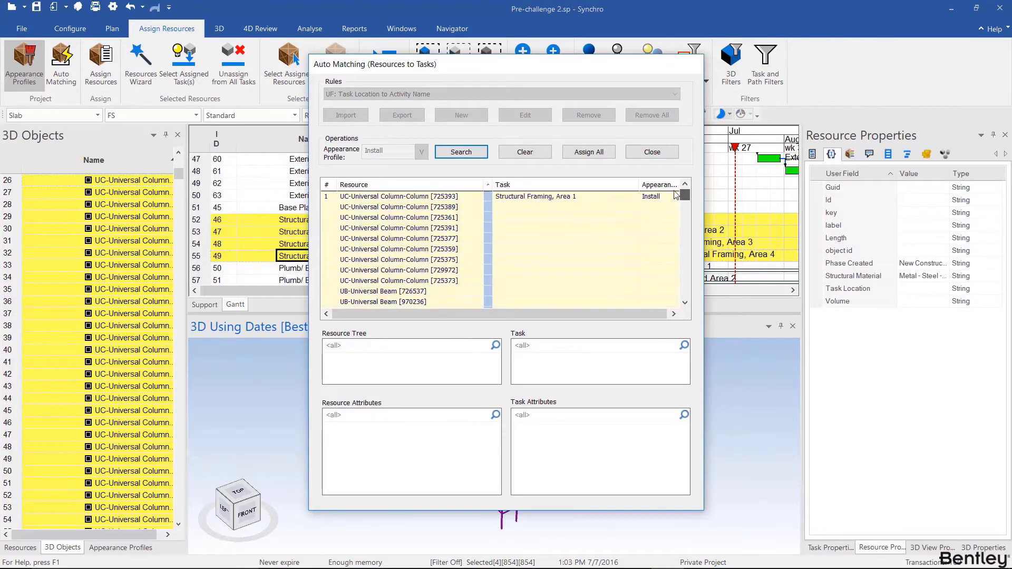
pyautogui.scroll(-5, 680, 200)
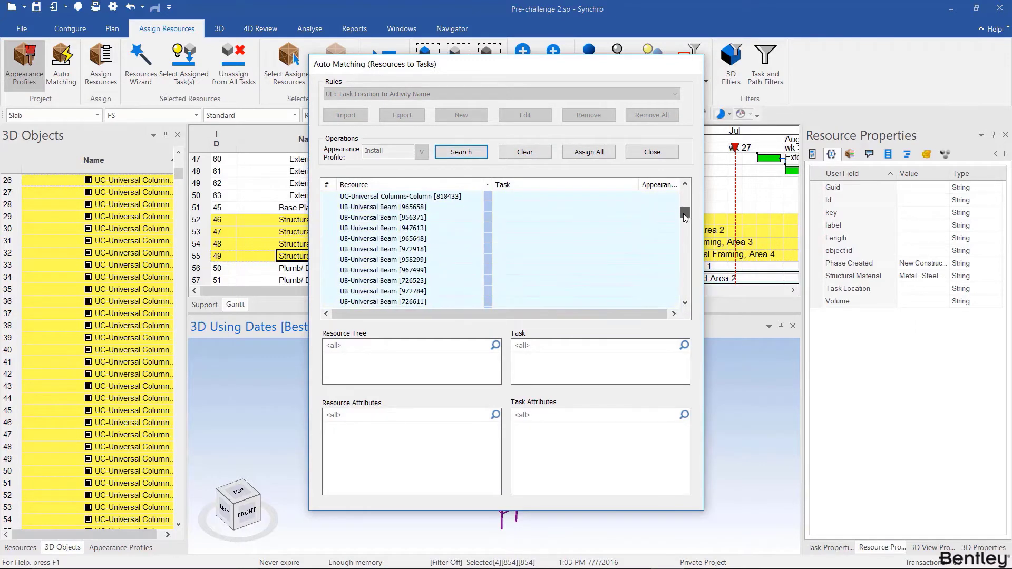
pyautogui.scroll(5, 686, 200)
pyautogui.click(433, 228)
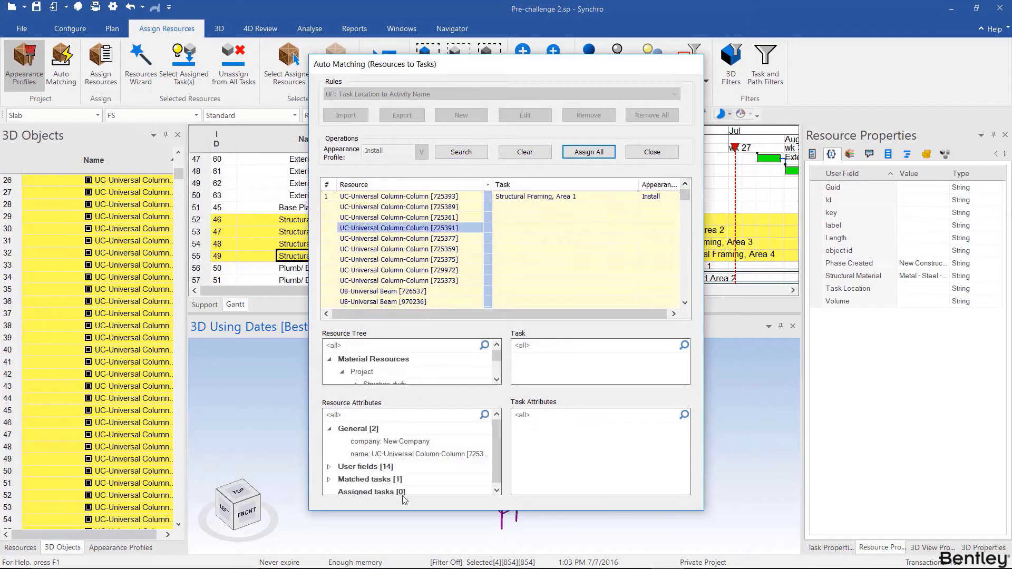
pyautogui.click(537, 197)
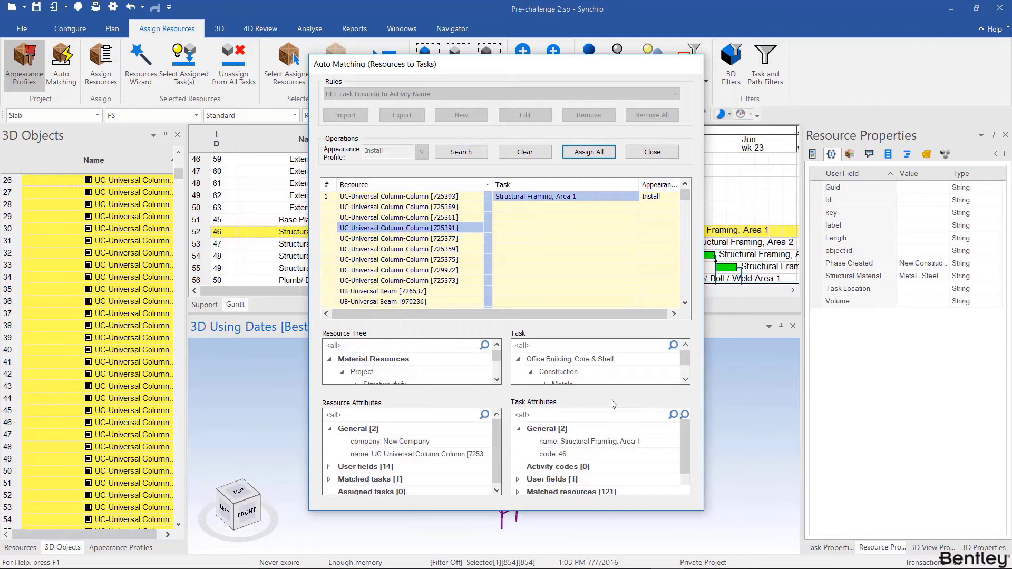
pyautogui.click(587, 153)
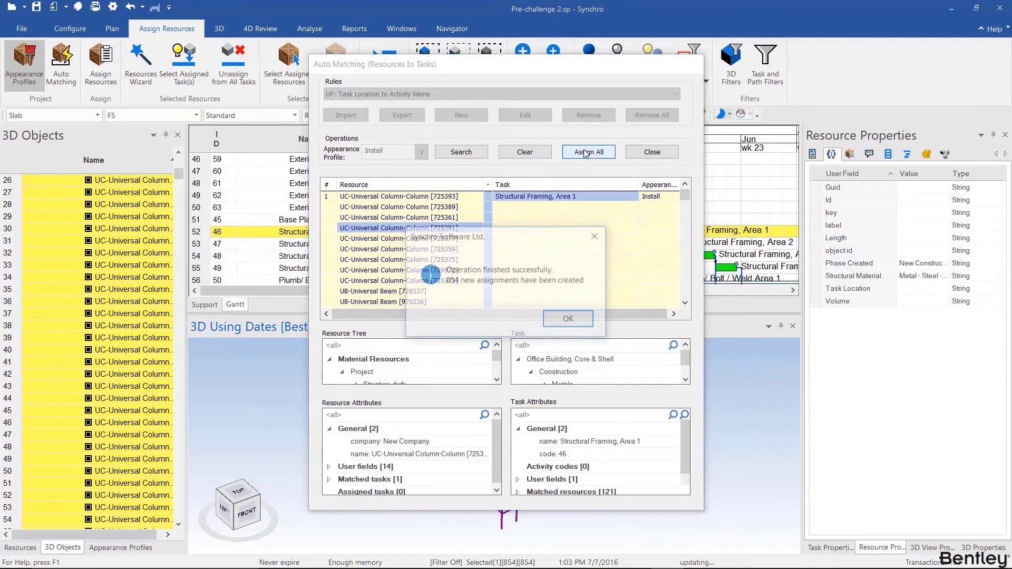
# - Clear the selection, advance the simulation date from wk 14 to wk 23, then reselect all framing
pyautogui.click(559, 321)
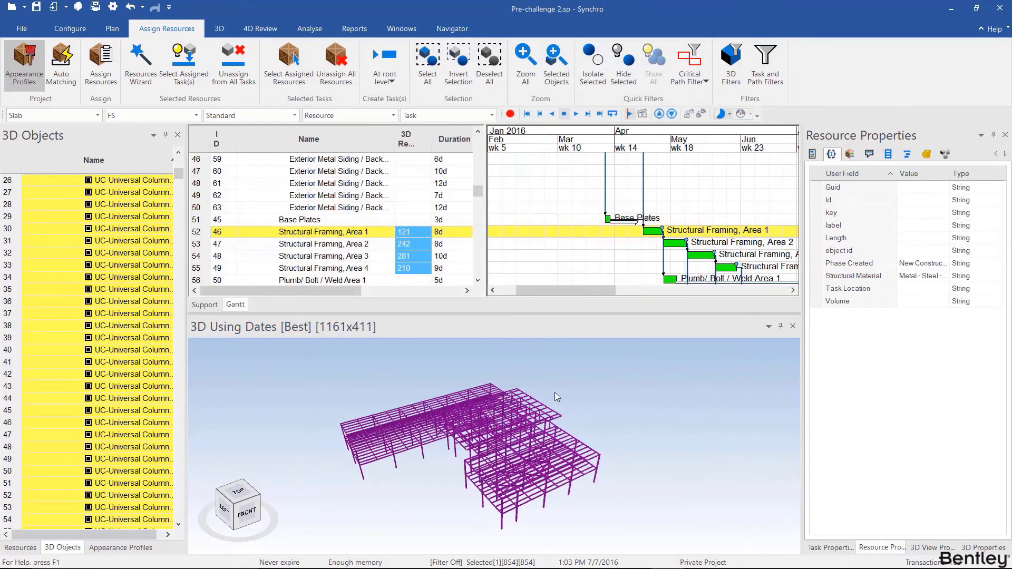
pyautogui.click(589, 410)
pyautogui.click(653, 147)
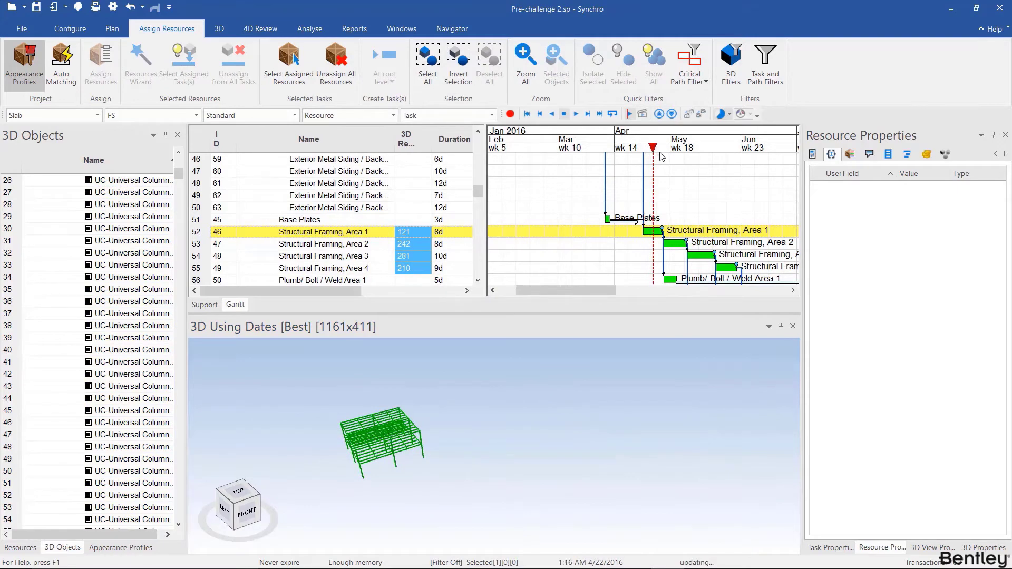
pyautogui.moveTo(662, 157); pyautogui.dragTo(748, 183)
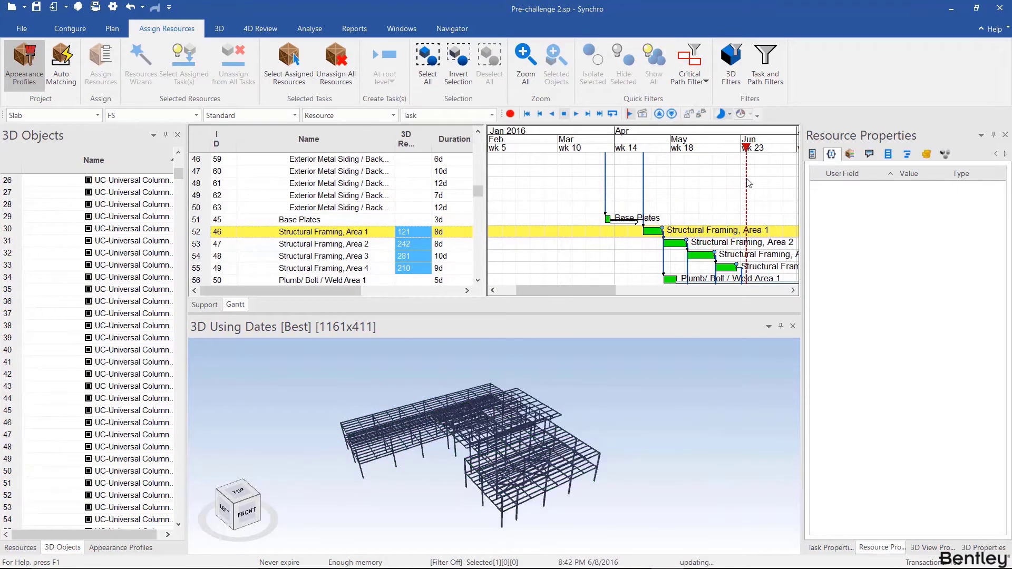
pyautogui.moveTo(657, 353); pyautogui.dragTo(274, 534)
pyautogui.scroll(-2, 319, 221)
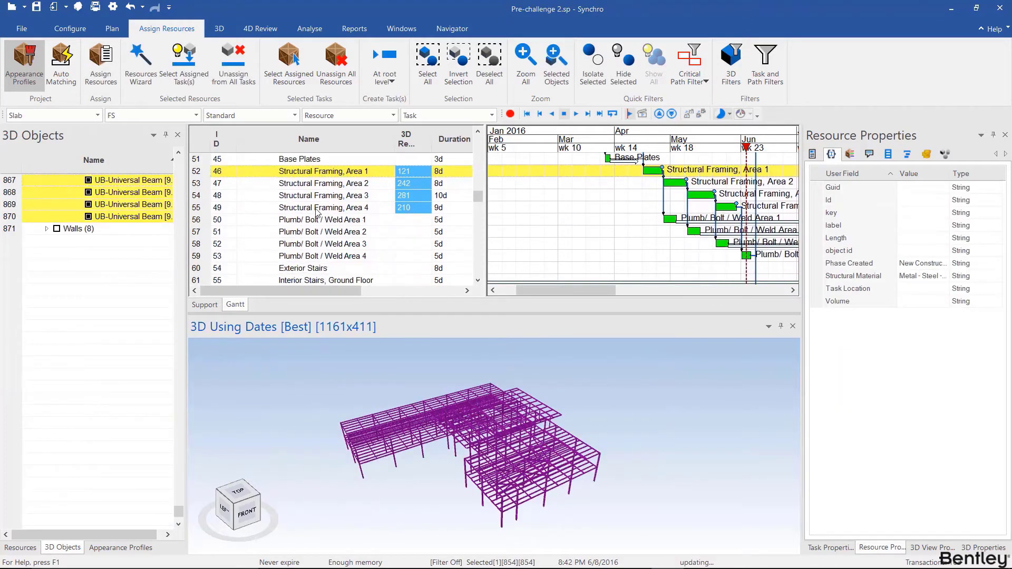
# - Select the Plumb/Bolt/Weld Area 1–4 tasks and auto-match them with the Maintain profile, assigning all 854 matches
pyautogui.click(319, 219)
pyautogui.keyDown('shift'); pyautogui.click(324, 257); pyautogui.keyUp('shift')
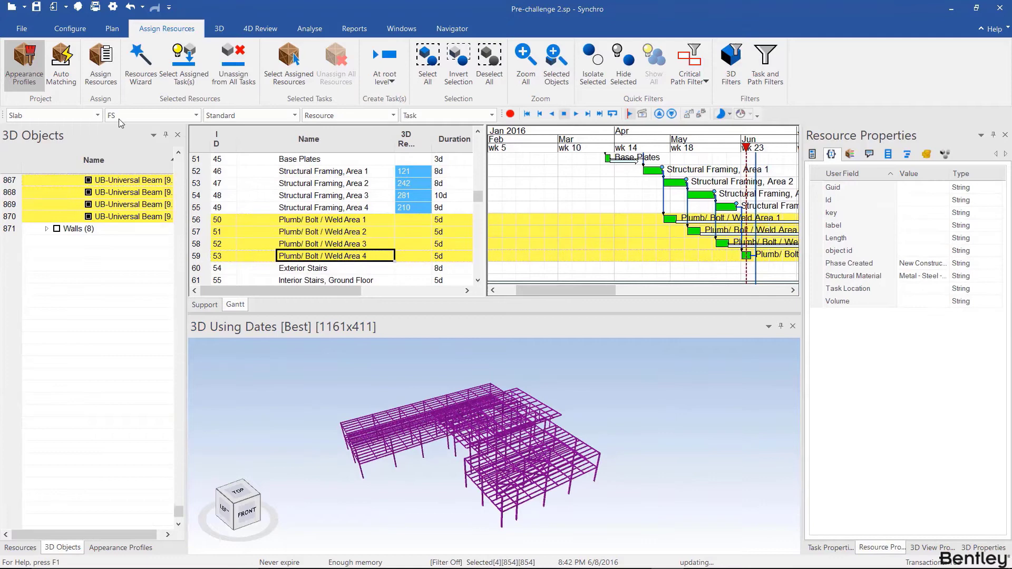
pyautogui.click(61, 69)
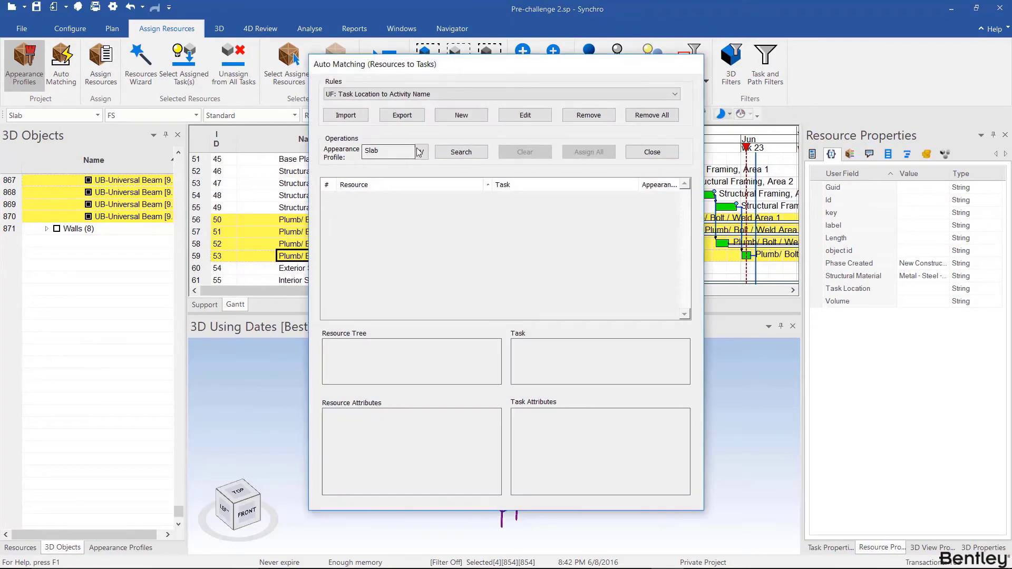
pyautogui.click(422, 152)
pyautogui.click(404, 192)
pyautogui.click(459, 156)
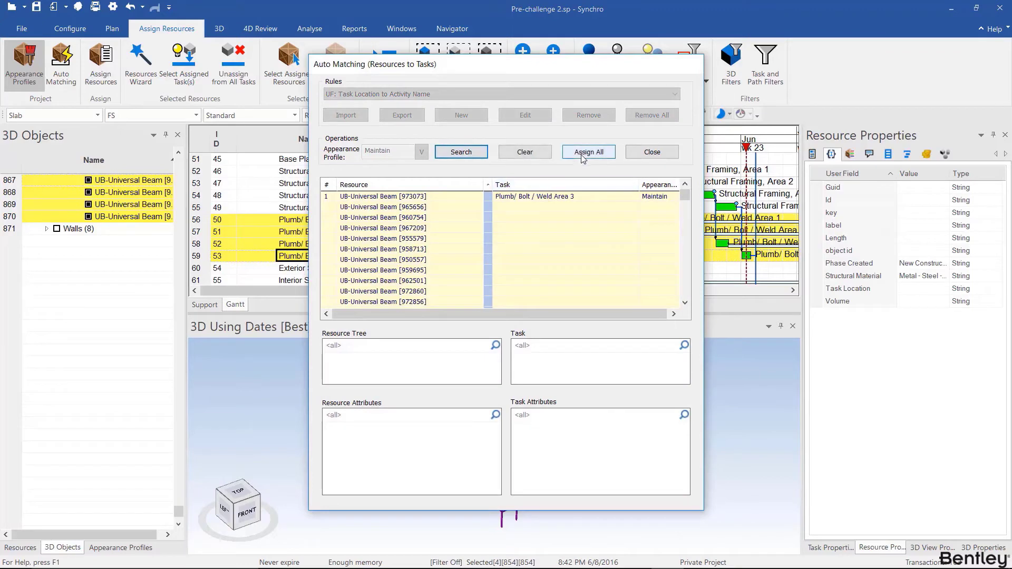
pyautogui.click(582, 157)
pyautogui.click(569, 316)
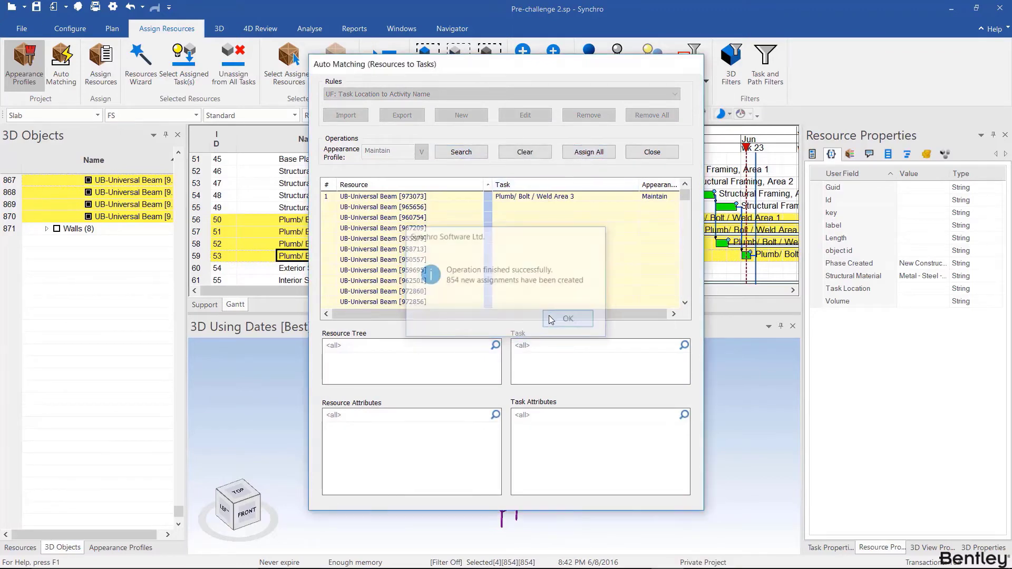
pyautogui.moveTo(657, 148); pyautogui.dragTo(668, 149)
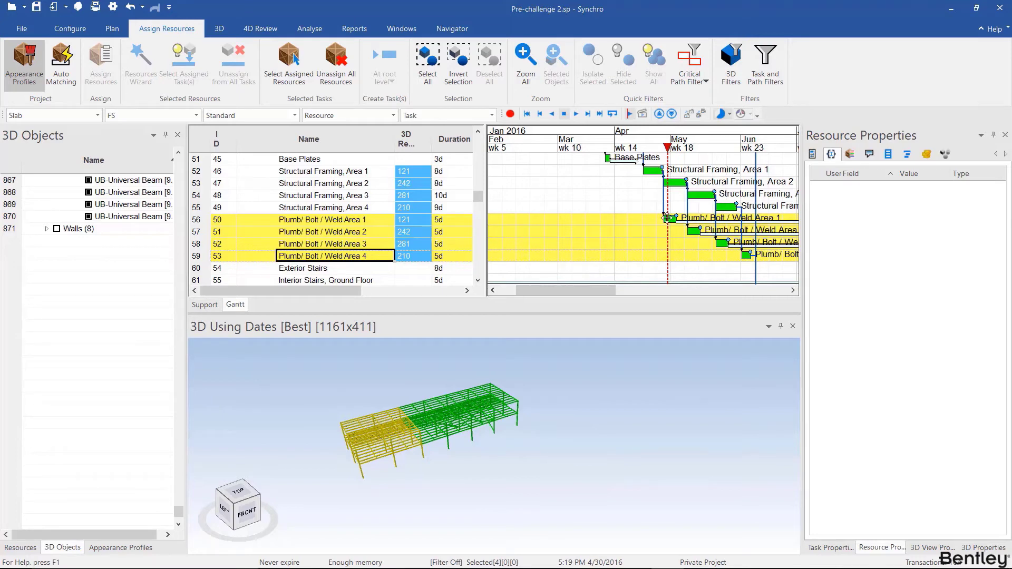
# - Advance the simulation date to 24 May 2016 to review framing and welding progress
pyautogui.moveTo(669, 150); pyautogui.dragTo(718, 155)
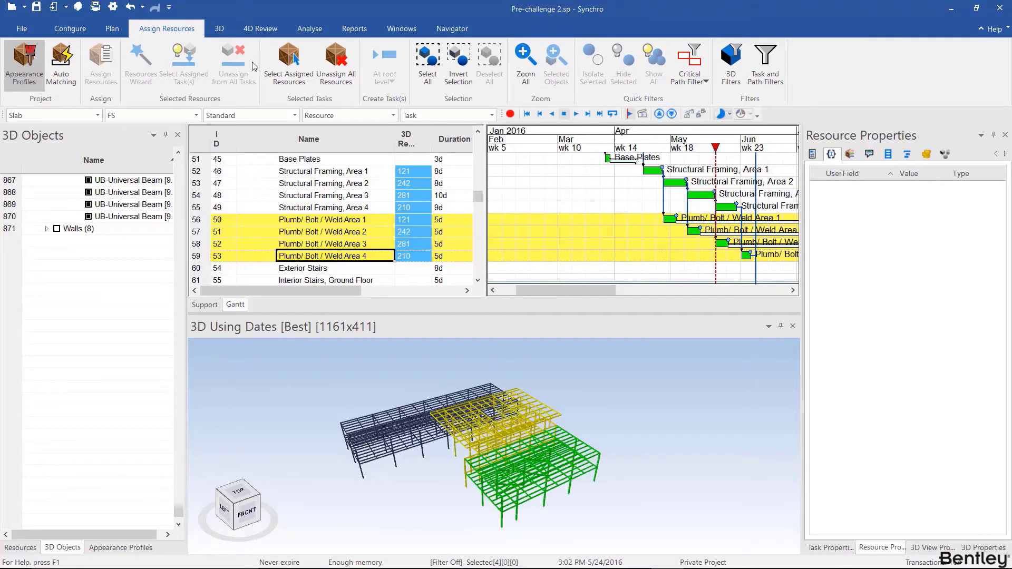
# - Reopen Auto Matching, run a search that finds no results, and edit the 'UF: Task Location to Activity Name' rule
pyautogui.click(61, 66)
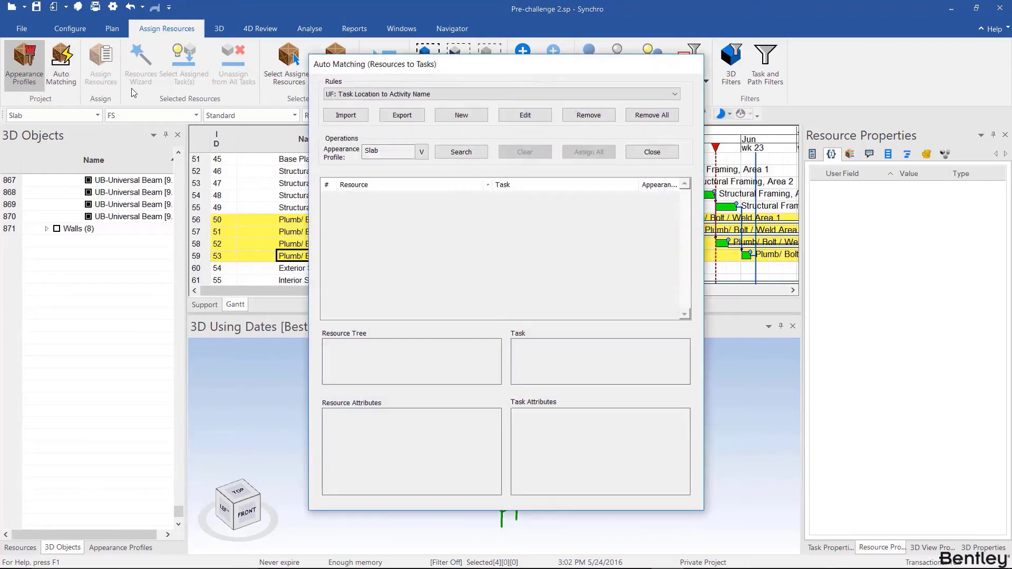
pyautogui.click(461, 152)
pyautogui.click(510, 314)
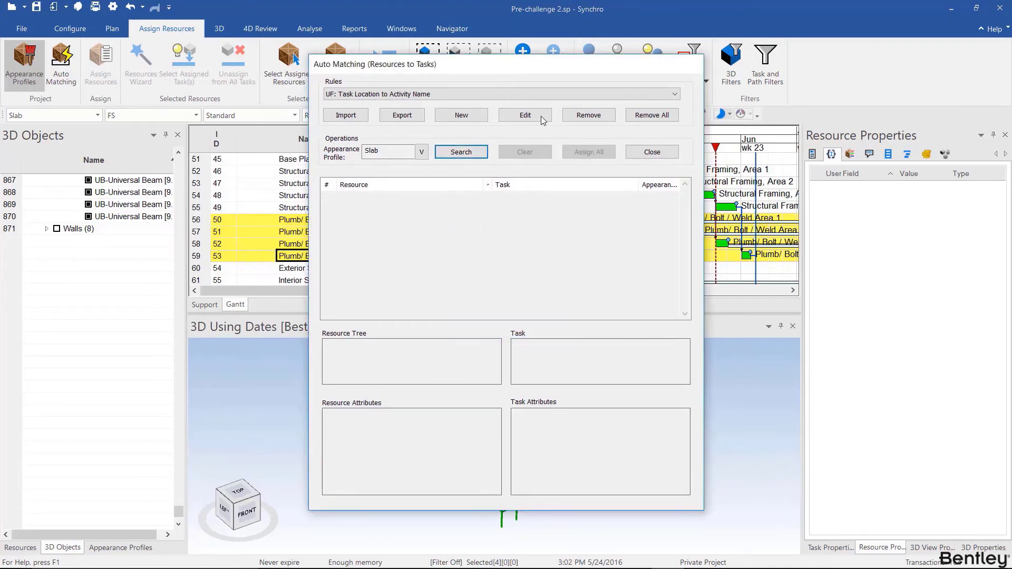
pyautogui.click(528, 116)
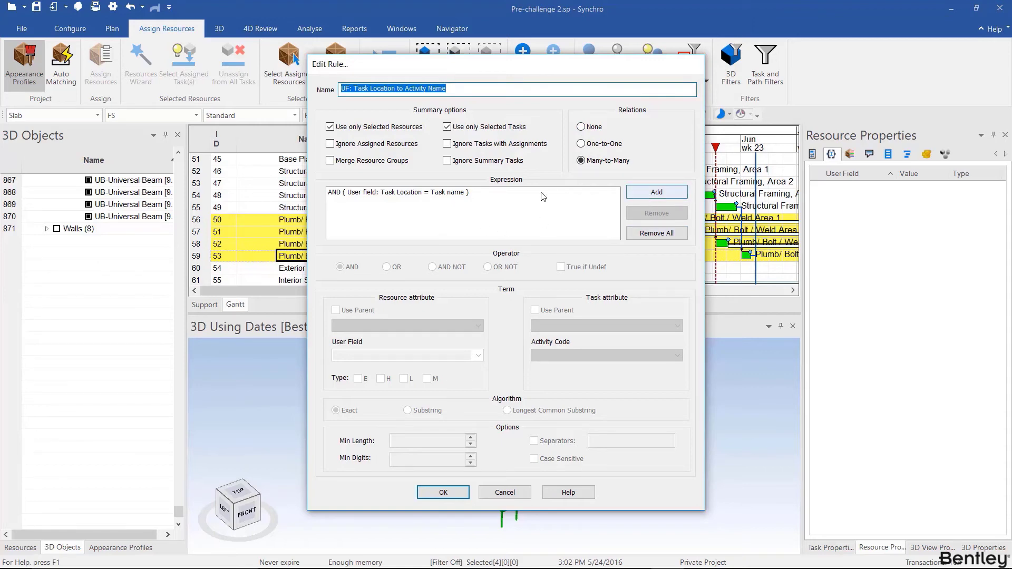
# - Add and save a term matching the resource user field Family Name to the parent task's name
pyautogui.click(674, 196)
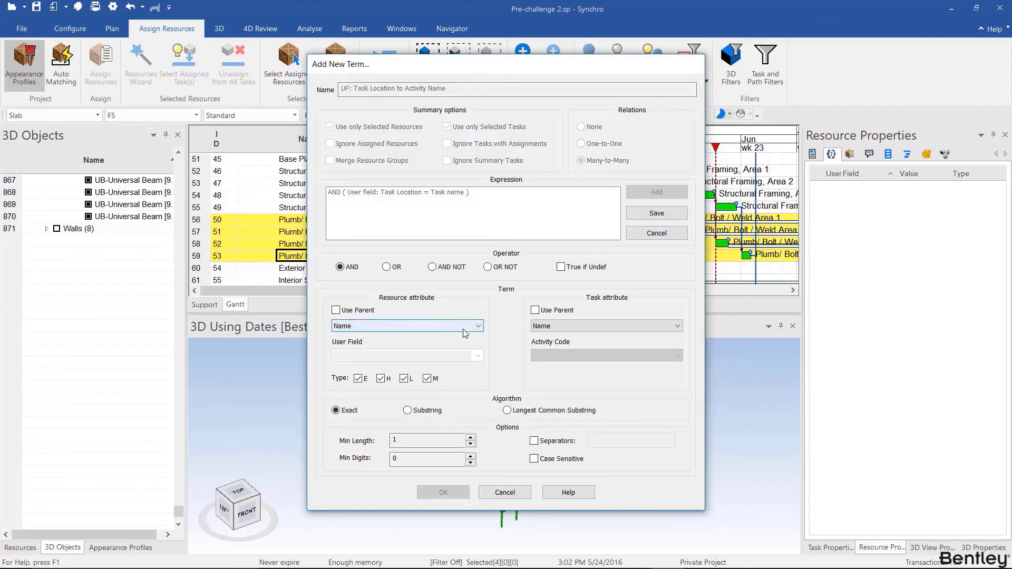
pyautogui.click(463, 326)
pyautogui.click(425, 351)
pyautogui.click(425, 327)
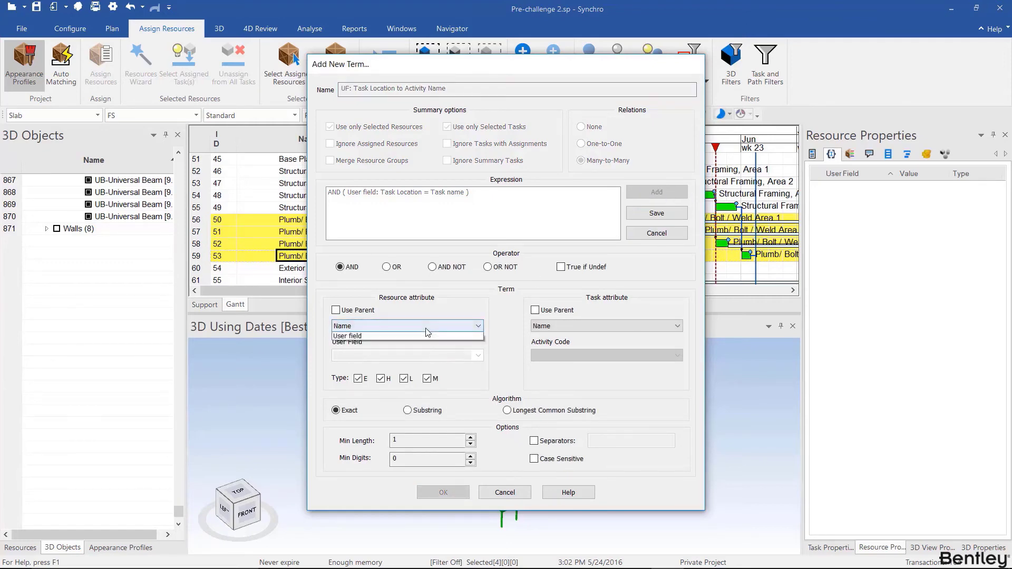
pyautogui.click(443, 346)
pyautogui.click(444, 355)
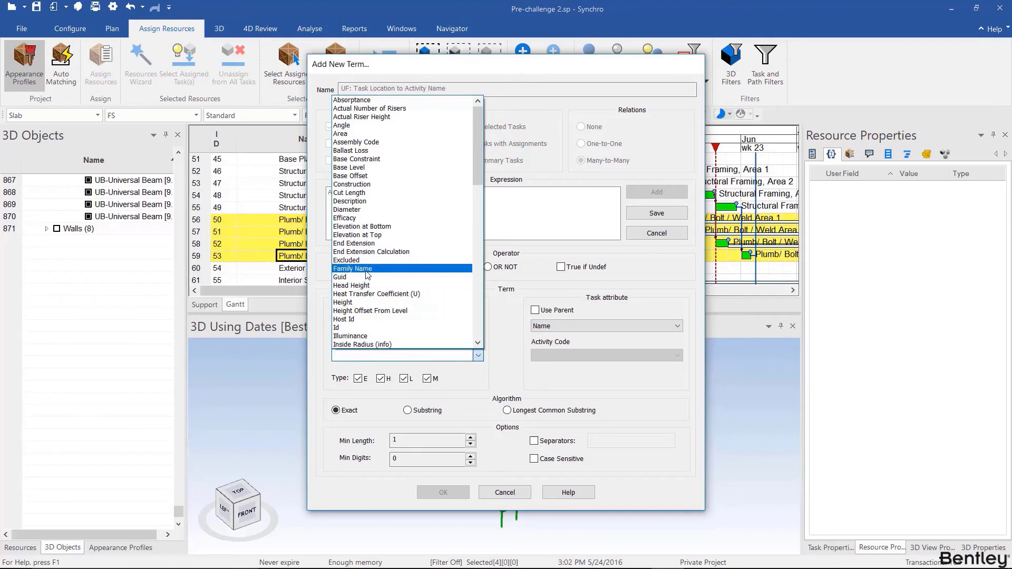
pyautogui.click(369, 269)
pyautogui.click(568, 325)
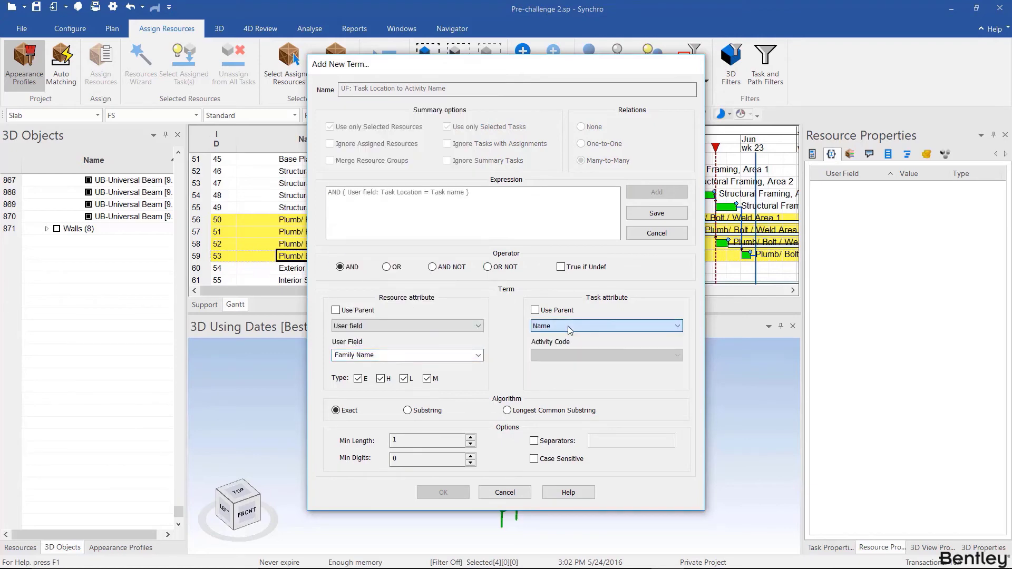
pyautogui.click(535, 311)
pyautogui.click(657, 213)
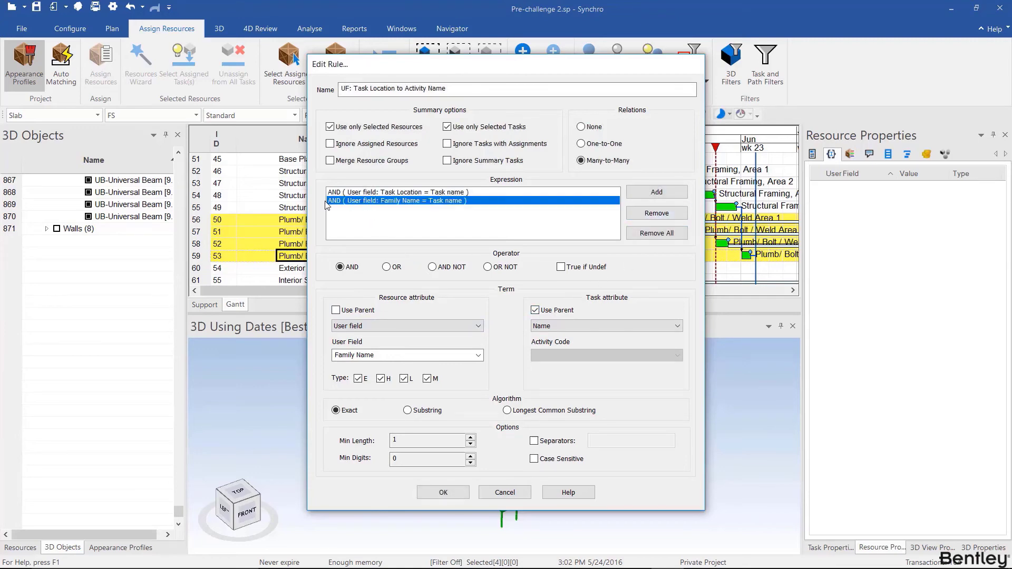
# - Switch the Family Name term's operator to OR and save, then remove the term from the rule
pyautogui.click(386, 266)
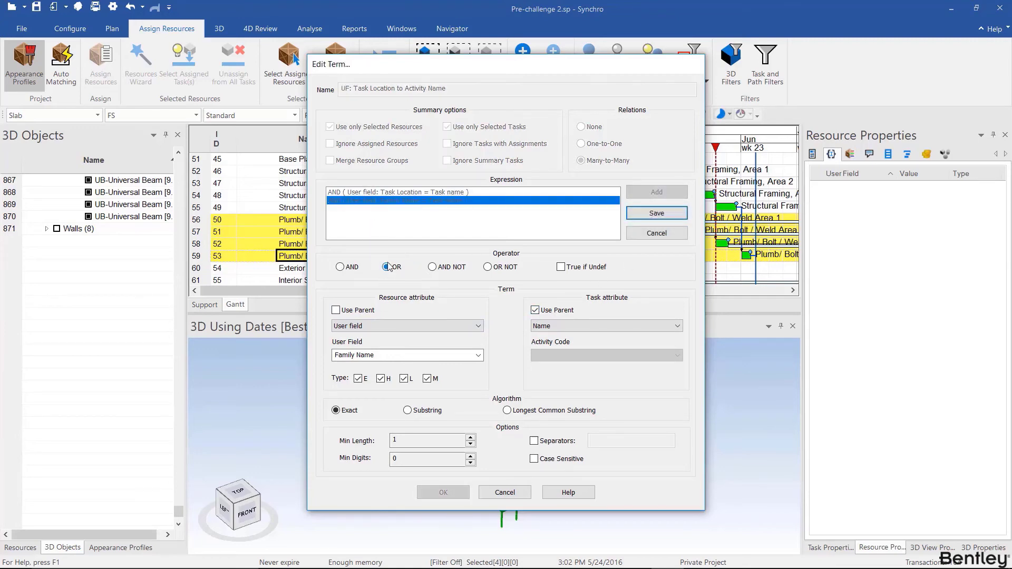
pyautogui.click(660, 216)
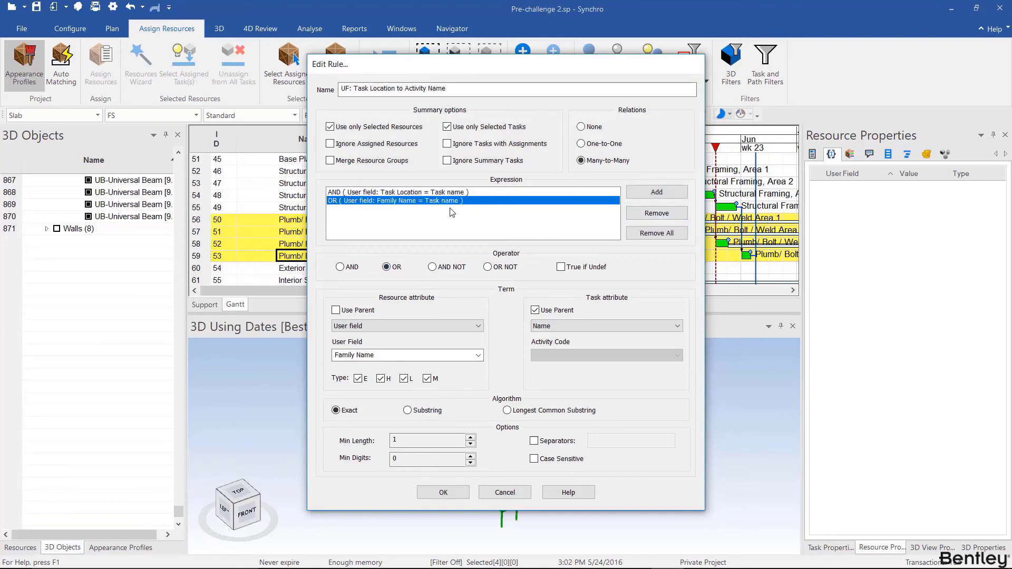
pyautogui.click(657, 213)
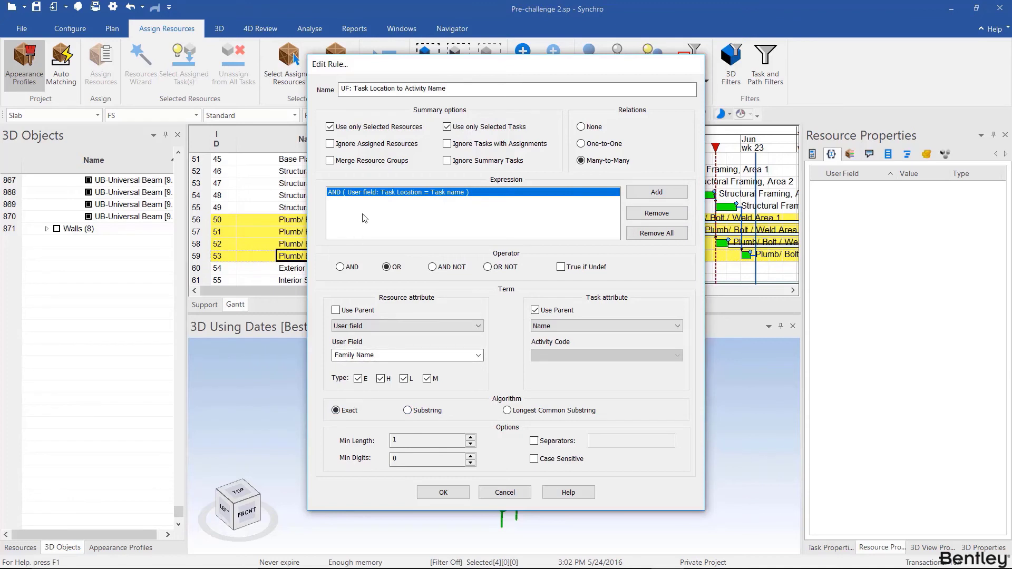
# - Load the Task Location term and toggle its Separators option on, then back off
pyautogui.click(367, 193)
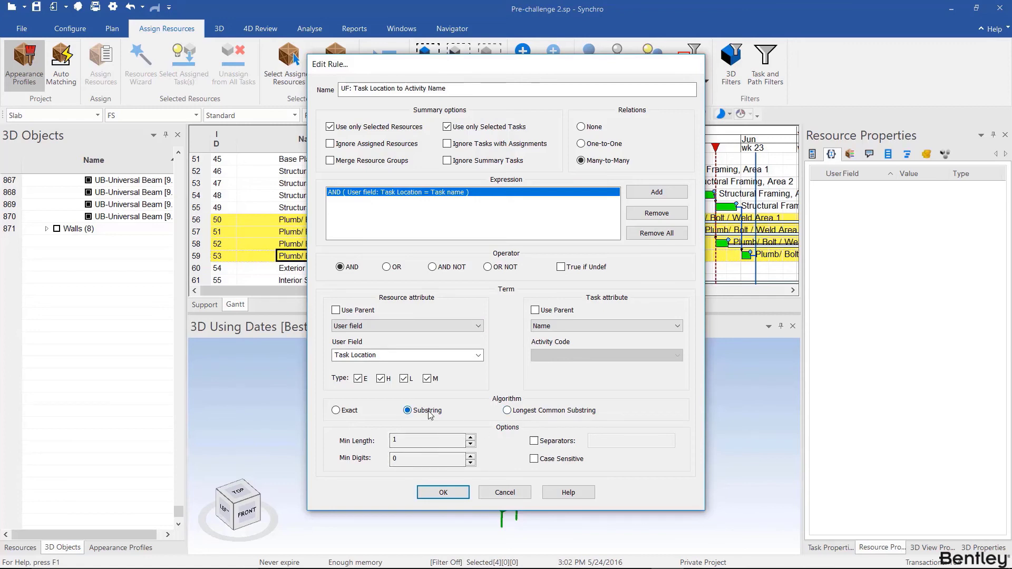
pyautogui.click(534, 441)
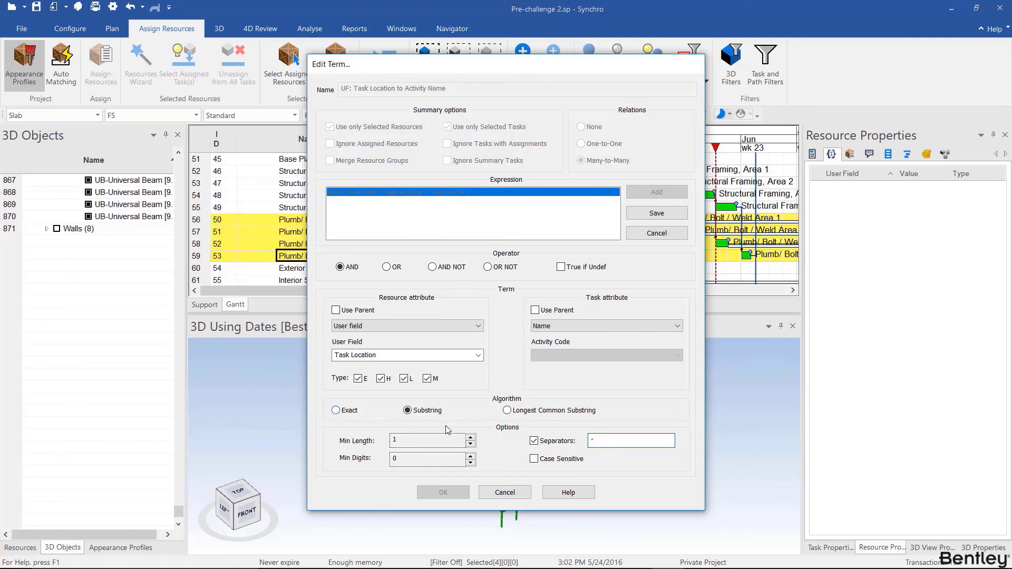
pyautogui.click(535, 442)
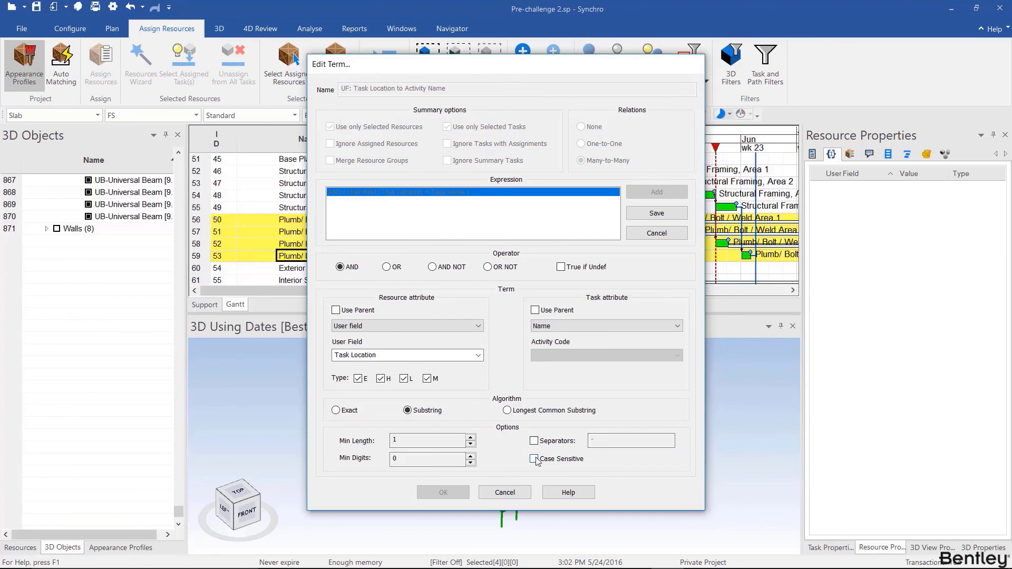
# - Cancel the Edit Rule changes and close Auto Matching to return to the schedule
pyautogui.click(504, 492)
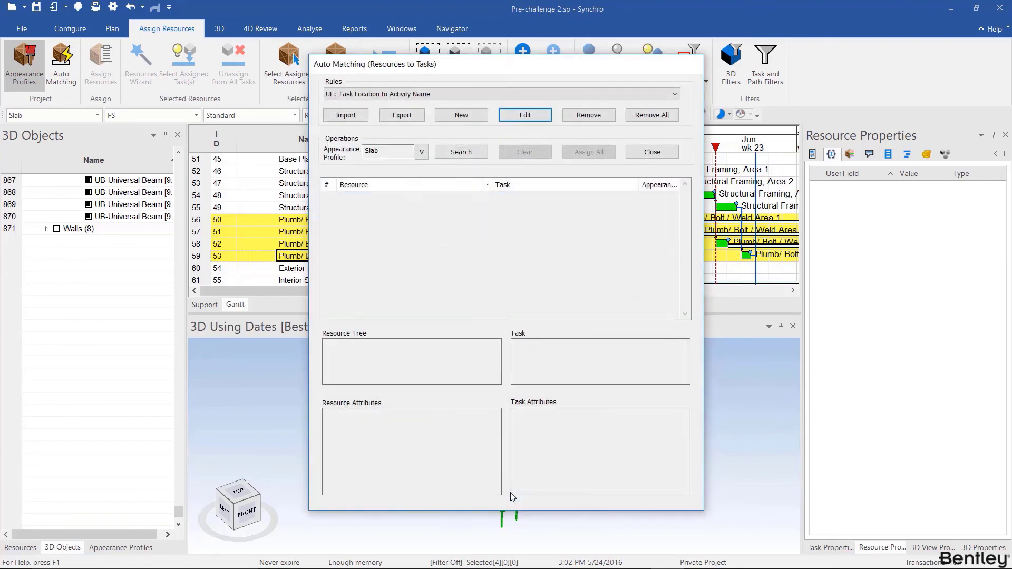
pyautogui.click(646, 151)
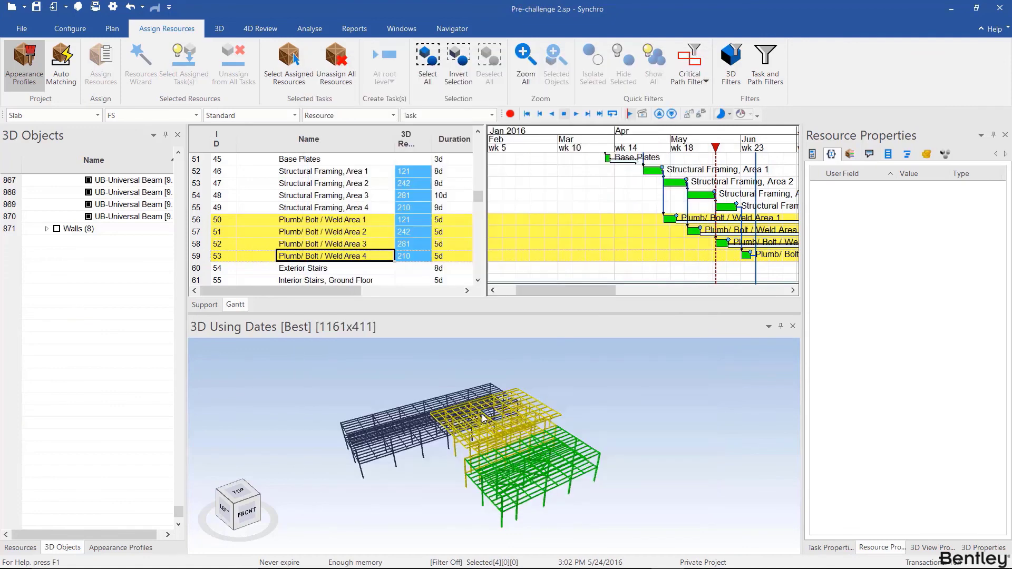